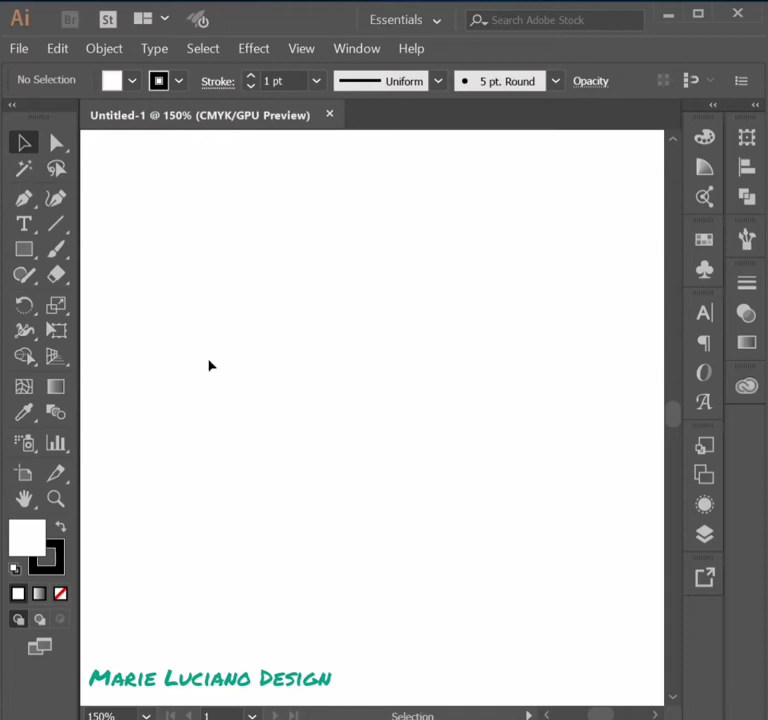
- Draw a large circle with a small rectangle across its top
{"action": "left_click_drag", "start_coordinate": [24, 249], "coordinate": [110, 301]}
{"action": "left_click_drag", "start_coordinate": [264, 342], "coordinate": [481, 558]}
{"action": "left_click", "coordinate": [28, 249]}
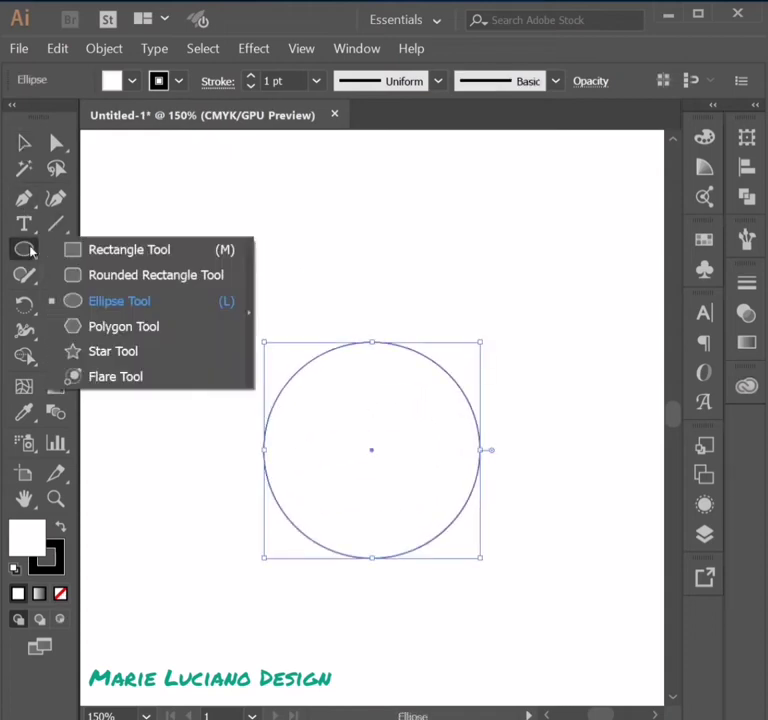
{"action": "left_click", "coordinate": [445, 412]}
{"action": "left_click_drag", "start_coordinate": [29, 252], "coordinate": [129, 249]}
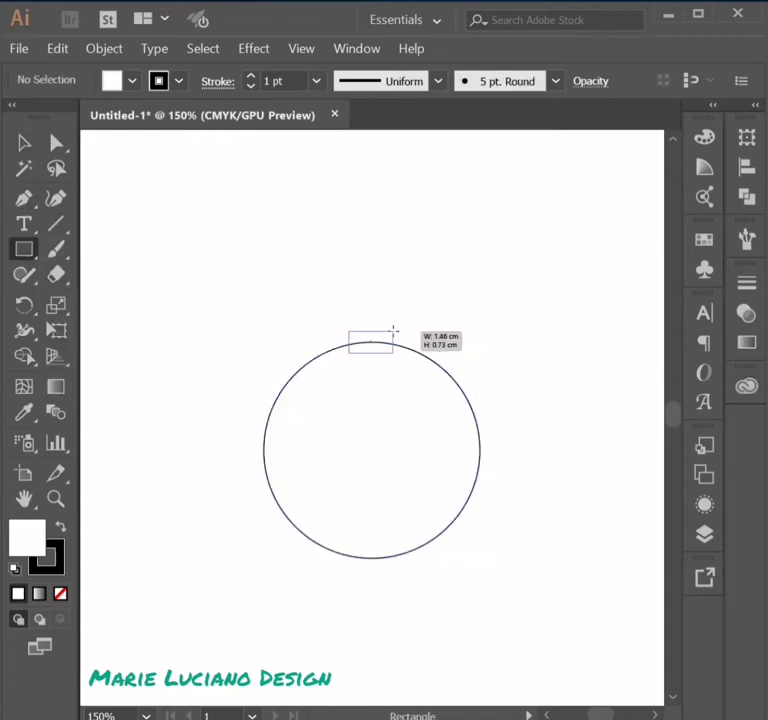
- Centre the rectangle horizontally on the circle and unite the two shapes
{"action": "key", "text": "ctrl+a"}
{"action": "left_click", "coordinate": [746, 195]}
{"action": "left_click", "coordinate": [566, 125]}
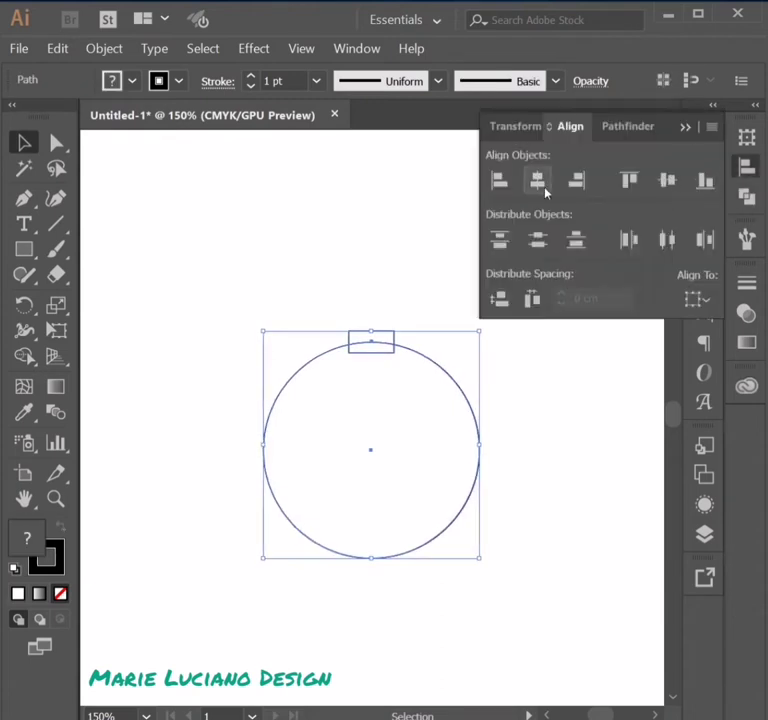
{"action": "left_click", "coordinate": [391, 366]}
{"action": "left_click_drag", "start_coordinate": [391, 366], "coordinate": [385, 355]}
{"action": "key", "text": "ctrl+shift+F9"}
- Draw a vertical line down the centre of the circle
{"action": "key", "text": "p"}
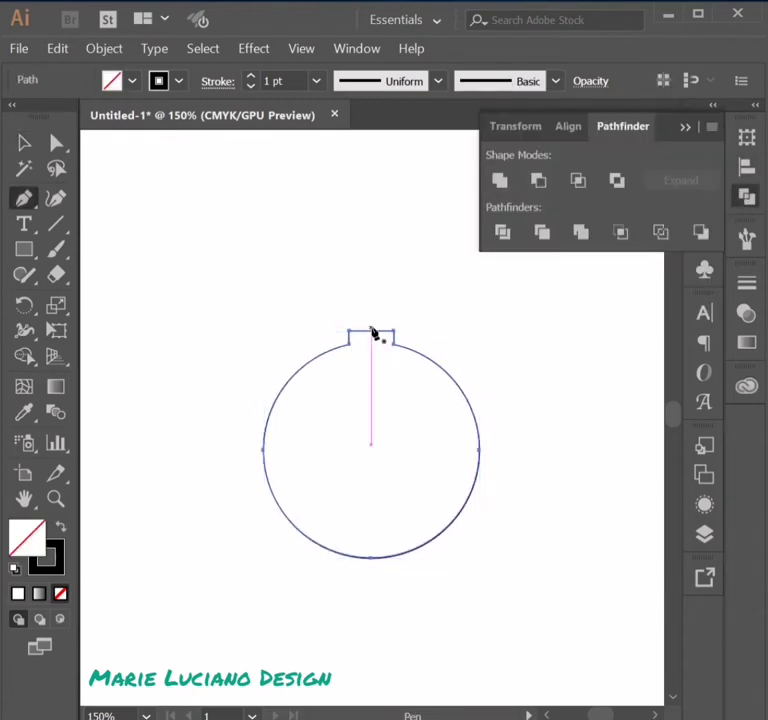
{"action": "left_click", "coordinate": [371, 330]}
{"action": "left_click", "coordinate": [371, 593]}
{"action": "key", "text": "v"}
{"action": "key", "text": "ctrl+a"}
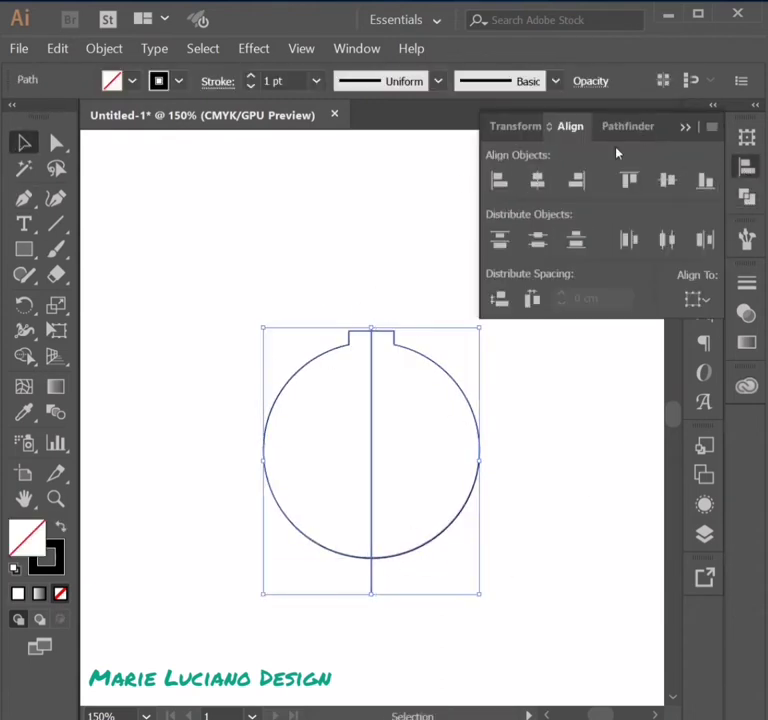
{"action": "left_click", "coordinate": [363, 381]}
- Draw a polygon over the right half and remove it with Minus Front
{"action": "key", "text": "p"}
{"action": "left_click", "coordinate": [372, 327]}
{"action": "left_click", "coordinate": [390, 294]}
{"action": "left_click", "coordinate": [512, 351]}
{"action": "left_click", "coordinate": [545, 482]}
{"action": "left_click", "coordinate": [371, 593]}
{"action": "key", "text": "v"}
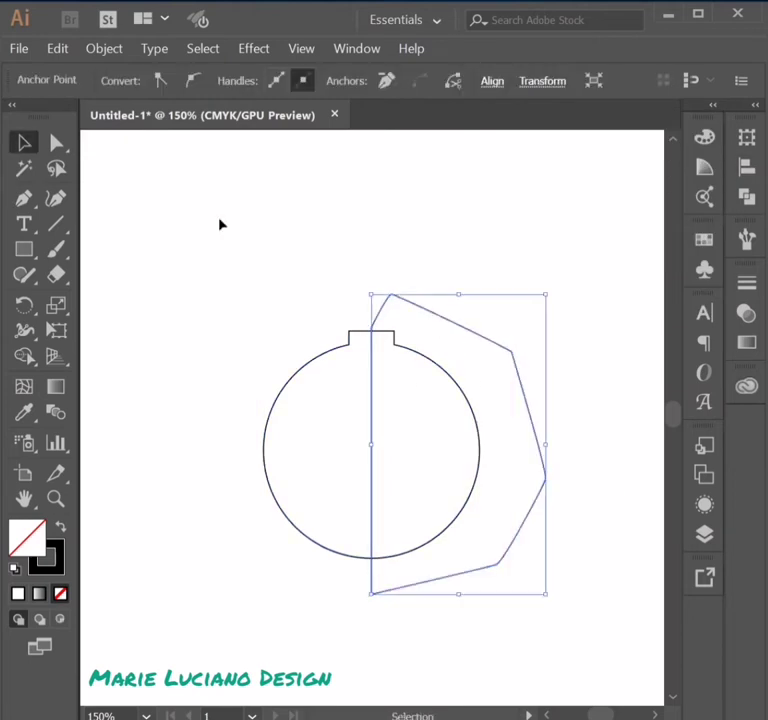
{"action": "key", "text": "ctrl+a"}
{"action": "key", "text": "ctrl+shift+F9"}
{"action": "left_click", "coordinate": [531, 178]}
{"action": "left_click", "coordinate": [456, 468]}
- Round the tab's top-left corner and select the remaining half circle
{"action": "key", "text": "ctrl+="}
{"action": "key", "text": "ctrl+="}
{"action": "key", "text": "ctrl+="}
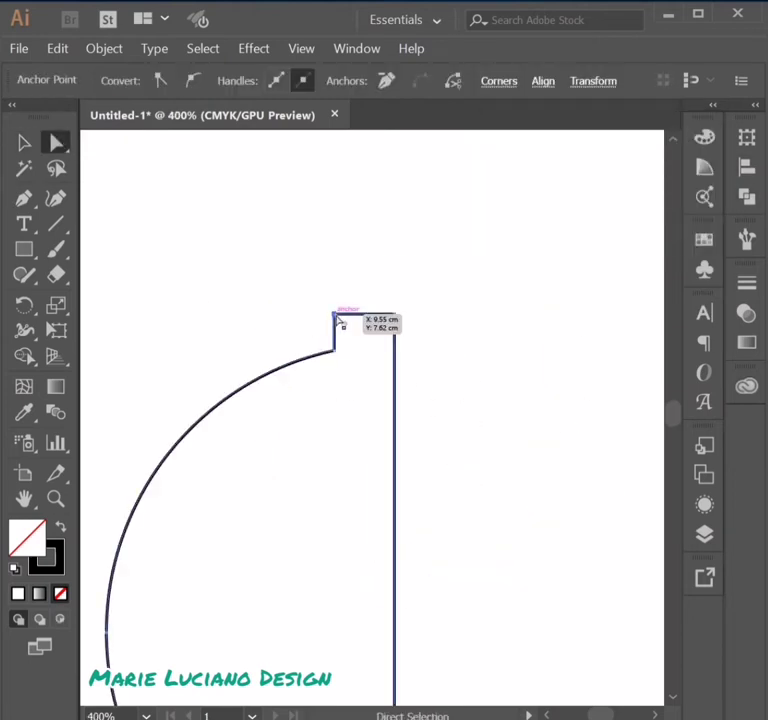
{"action": "left_click_drag", "start_coordinate": [343, 322], "coordinate": [352, 330]}
{"action": "key", "text": "ctrl+-"}
{"action": "key", "text": "ctrl+-"}
{"action": "key", "text": "v"}
{"action": "key", "text": "ctrl+shift+a"}
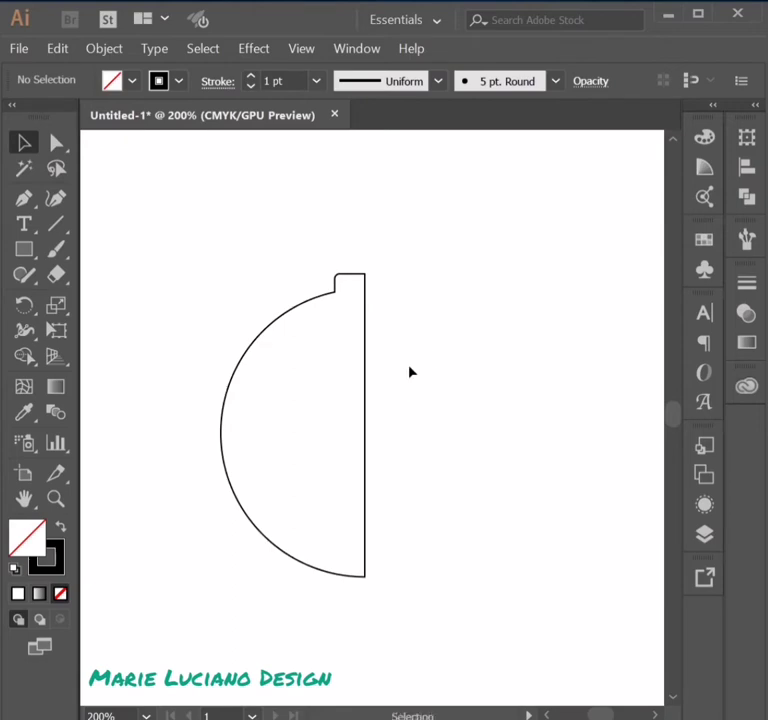
{"action": "left_click", "coordinate": [365, 372]}
- Swap fill and stroke, then set the fill to light grey #d6d6d6
{"action": "key", "text": "shift+x"}
{"action": "double_click", "coordinate": [27, 537]}
{"action": "left_click_drag", "start_coordinate": [159, 418], "coordinate": [57, 360]}
{"action": "left_click", "coordinate": [566, 327]}
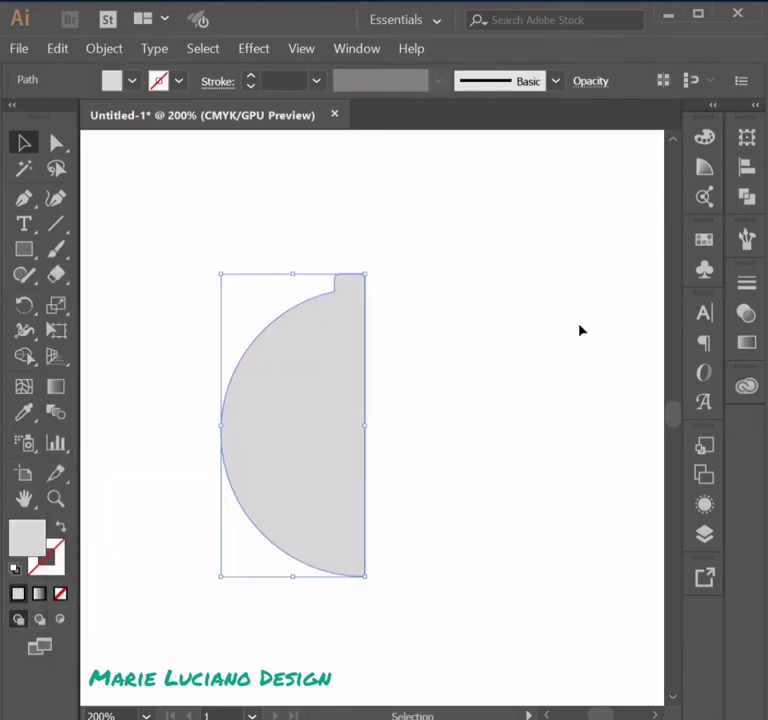
- Apply a 3D Revolve from the Right Edge with Blend Steps raised to 59
{"action": "left_click", "coordinate": [254, 48]}
{"action": "left_click", "coordinate": [477, 168]}
{"action": "left_click", "coordinate": [626, 360]}
{"action": "left_click", "coordinate": [626, 378]}
{"action": "left_click", "coordinate": [417, 449]}
{"action": "mouse_move", "coordinate": [552, 26]}
{"action": "left_mouse_down"}
{"action": "mouse_move", "coordinate": [693, 50]}
{"action": "mouse_move", "coordinate": [612, 27]}
{"action": "left_mouse_up"}
{"action": "left_click", "coordinate": [705, 452]}
{"action": "left_click", "coordinate": [745, 572]}
{"action": "left_click_drag", "start_coordinate": [664, 600], "coordinate": [683, 600]}
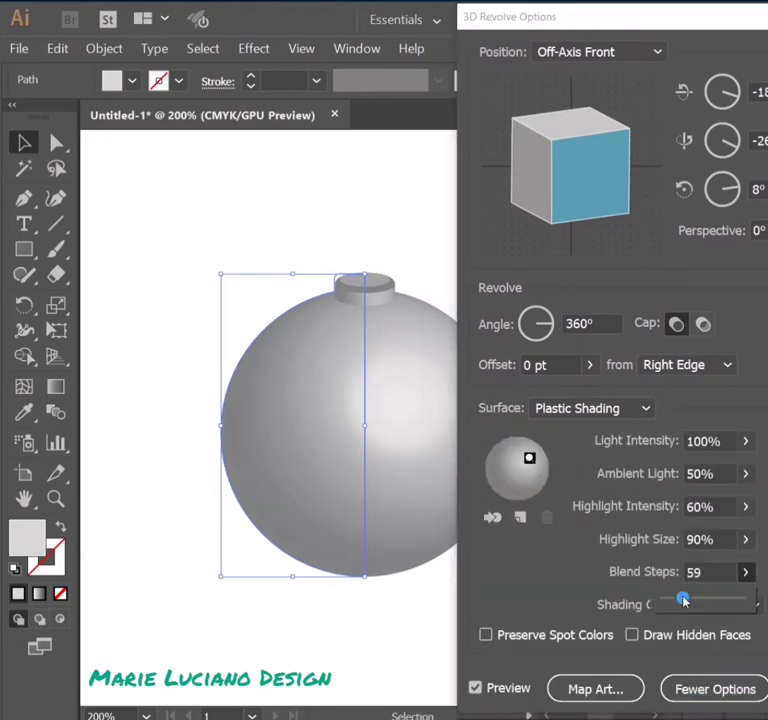
{"action": "key", "text": "Return"}
- Restore the hidden panels, try rounding the cap's corner, and reselect the half shape
{"action": "left_click", "coordinate": [564, 552]}
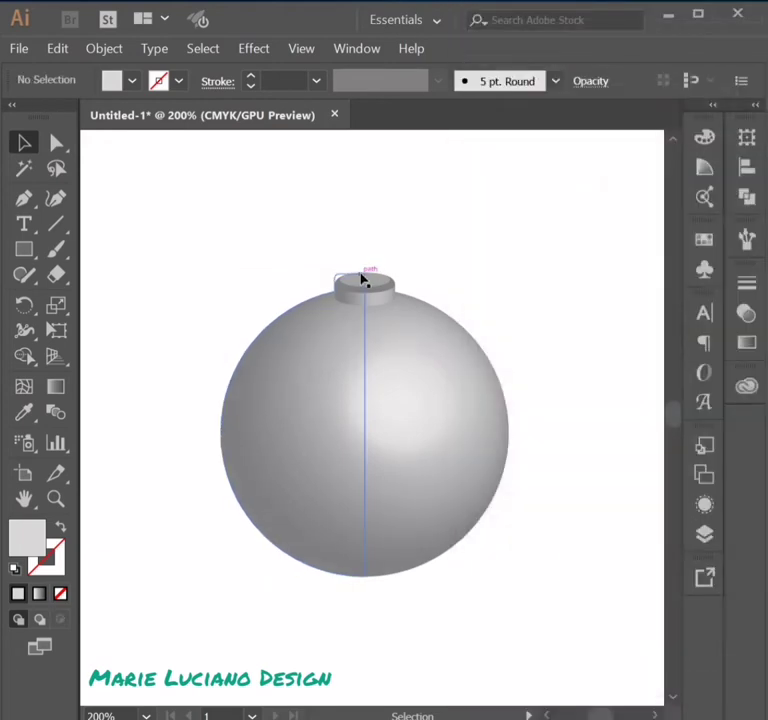
{"action": "scroll", "coordinate": [365, 278], "scroll_direction": "up", "scroll_amount": 3}
{"action": "key", "text": "Tab"}
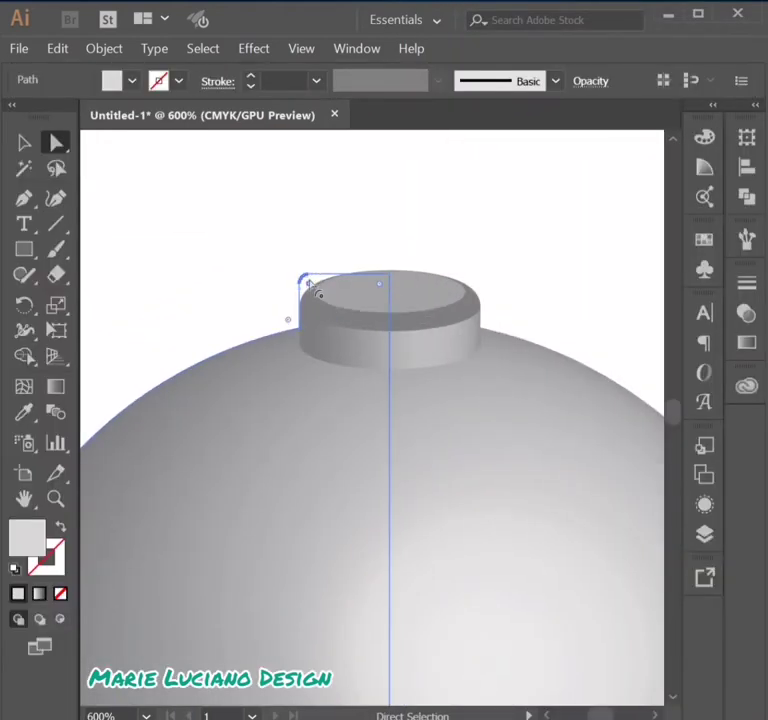
{"action": "left_click", "coordinate": [305, 280]}
{"action": "mouse_move", "coordinate": [319, 293]}
{"action": "left_mouse_down"}
{"action": "mouse_move", "coordinate": [334, 312]}
{"action": "mouse_move", "coordinate": [262, 269]}
{"action": "left_mouse_up"}
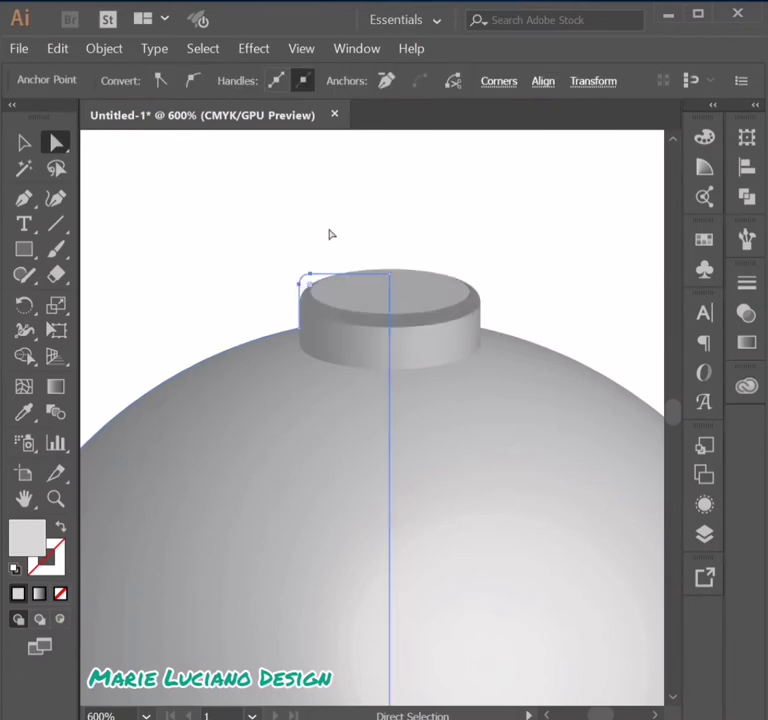
{"action": "scroll", "coordinate": [495, 331], "scroll_direction": "down", "scroll_amount": 3}
{"action": "scroll", "coordinate": [597, 542], "scroll_direction": "down", "scroll_amount": 3}
{"action": "key", "text": "v"}
{"action": "left_click", "coordinate": [470, 440]}
- Change the 3D Revolve position to Front and add a second light at upper left
{"action": "left_click", "coordinate": [705, 504]}
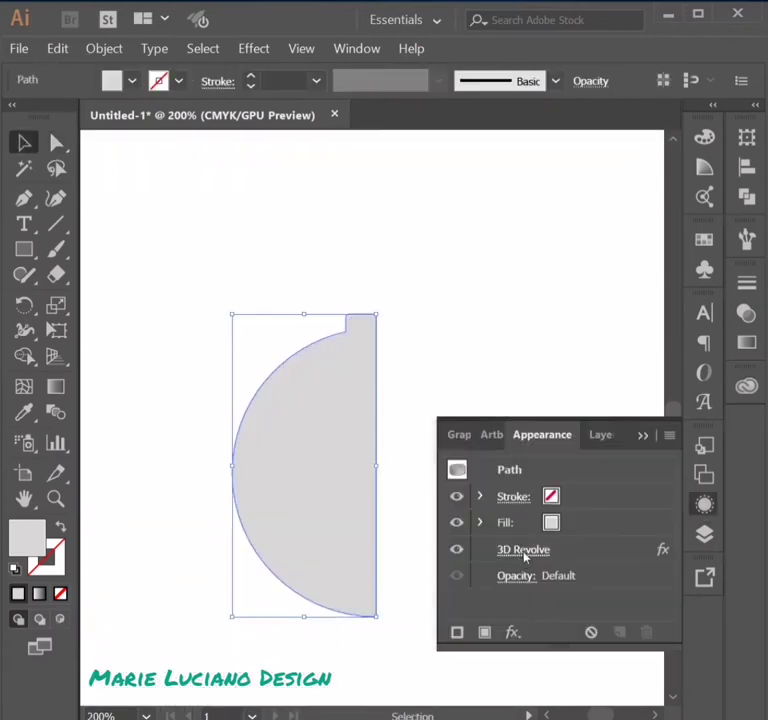
{"action": "left_click", "coordinate": [524, 550]}
{"action": "left_click", "coordinate": [597, 51]}
{"action": "left_click", "coordinate": [590, 85]}
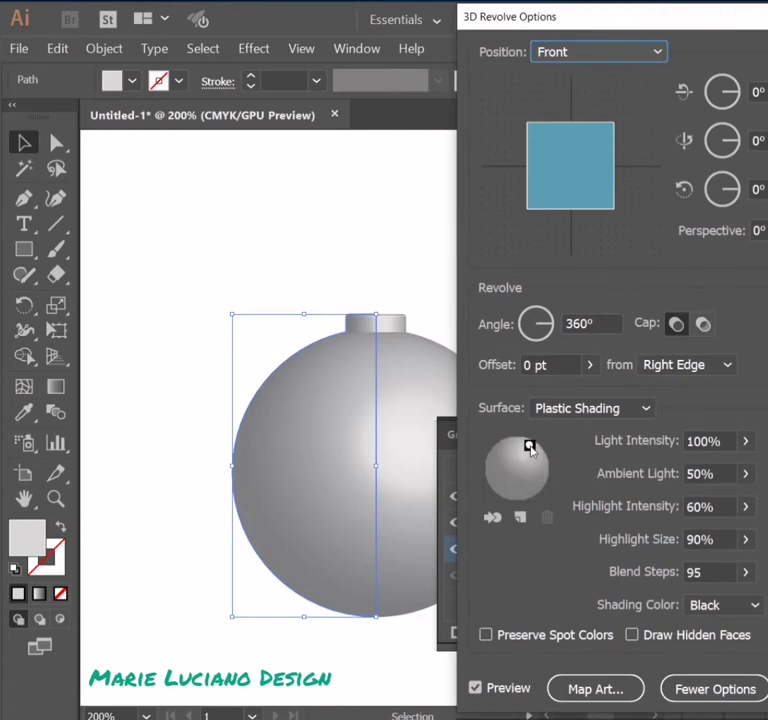
{"action": "left_click", "coordinate": [492, 517]}
{"action": "mouse_move", "coordinate": [517, 466]}
{"action": "left_mouse_down"}
{"action": "mouse_move", "coordinate": [495, 482]}
{"action": "mouse_move", "coordinate": [492, 449]}
{"action": "mouse_move", "coordinate": [481, 453]}
{"action": "left_mouse_up"}
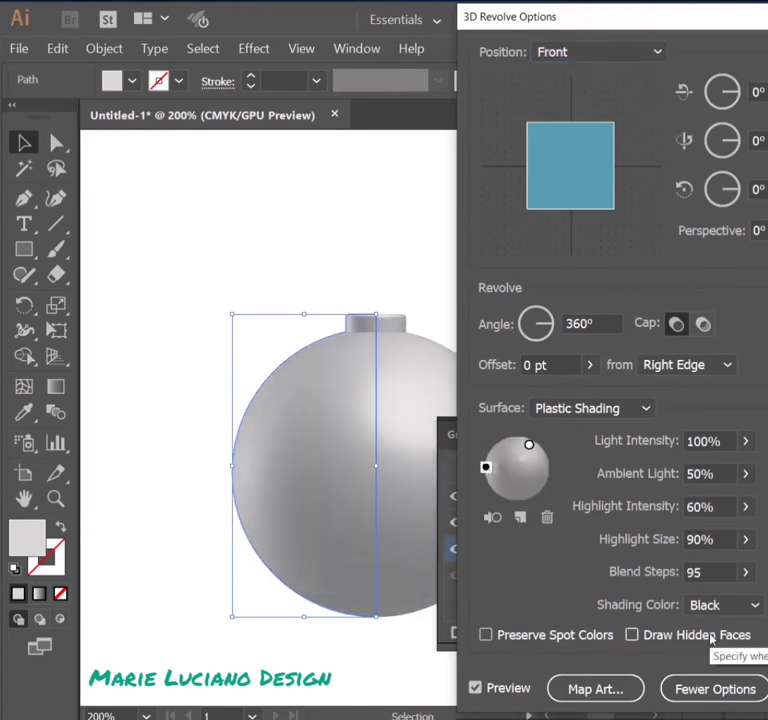
{"action": "left_click", "coordinate": [759, 230]}
{"action": "type", "text": "20"}
{"action": "key", "text": "Return"}
{"action": "left_click", "coordinate": [541, 597]}
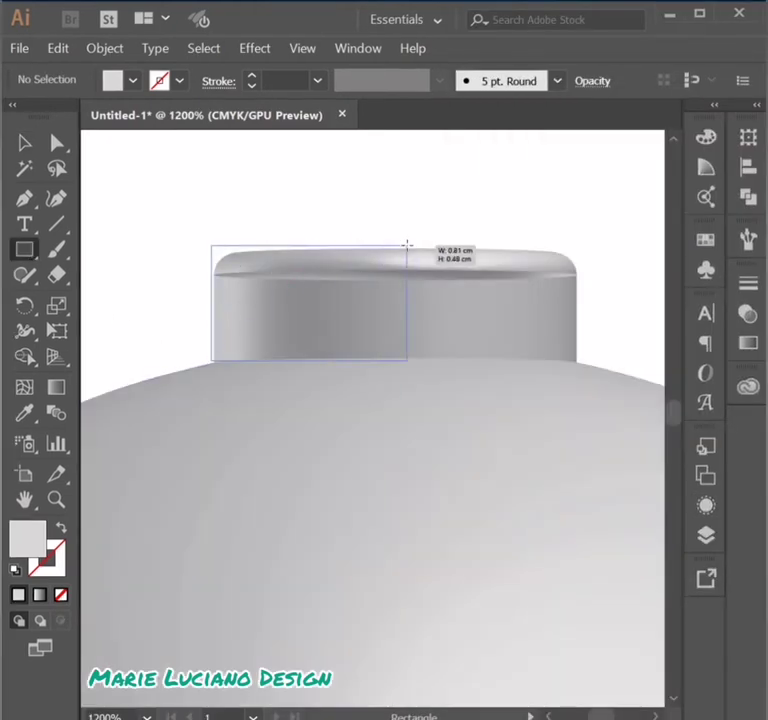
- Round the cap rectangle's top-left corner and slightly round its bottom-left corner
{"action": "key", "text": "a"}
{"action": "left_click_drag", "start_coordinate": [219, 255], "coordinate": [231, 293]}
{"action": "left_click", "coordinate": [253, 172]}
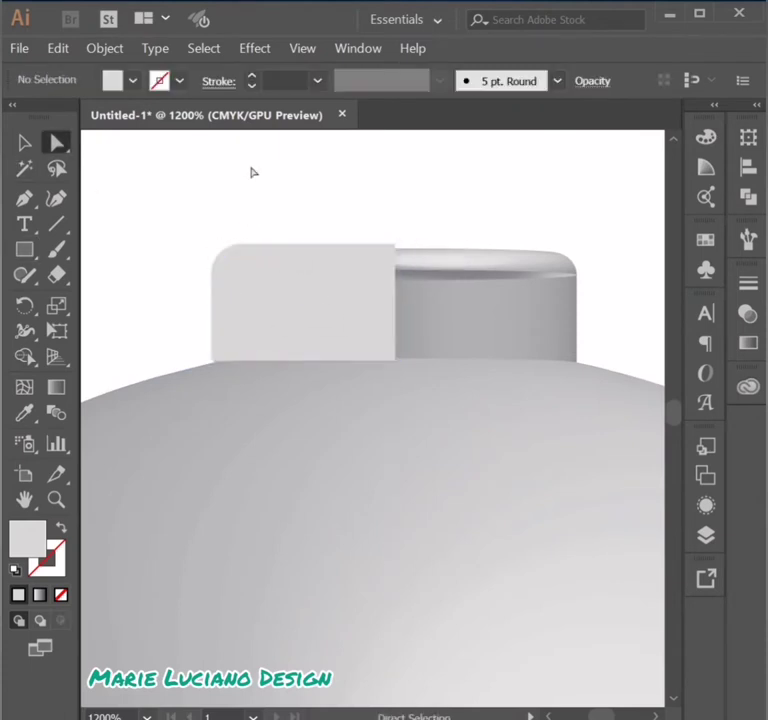
{"action": "left_click_drag", "start_coordinate": [213, 366], "coordinate": [216, 357]}
{"action": "left_click", "coordinate": [171, 299]}
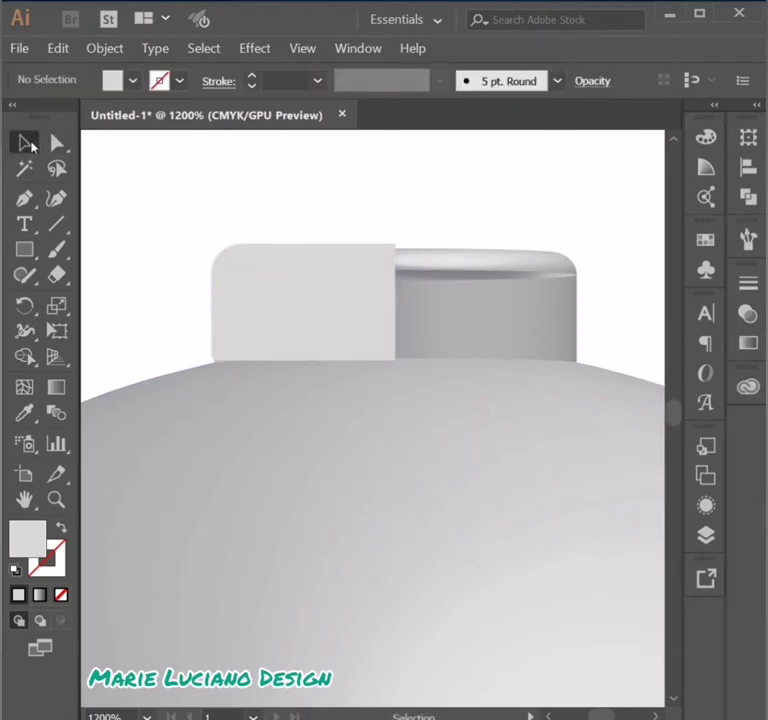
{"action": "left_click", "coordinate": [215, 360], "text": "ctrl"}
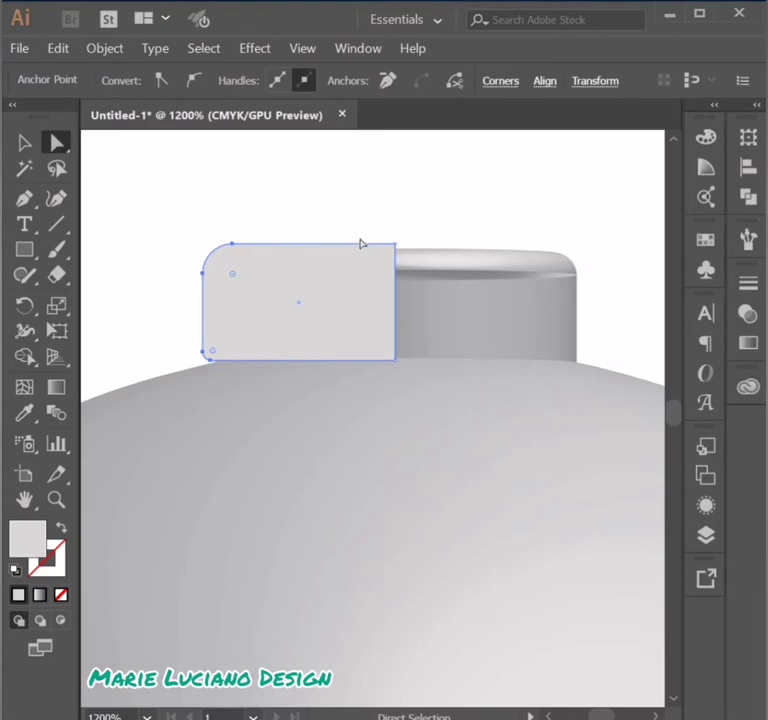
{"action": "left_click", "coordinate": [445, 183]}
{"action": "left_click", "coordinate": [24, 145]}
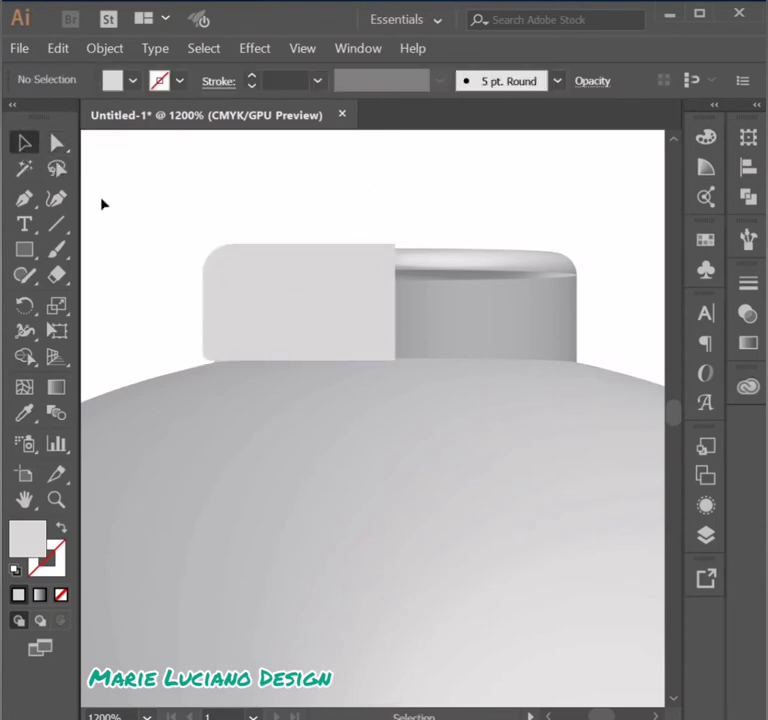
{"action": "left_click", "coordinate": [300, 300]}
- Apply a 3D Revolve to the rectangle from the Right Edge, positioned Front, with preview
{"action": "left_click", "coordinate": [254, 48]}
{"action": "left_click", "coordinate": [475, 170]}
{"action": "left_click", "coordinate": [458, 686]}
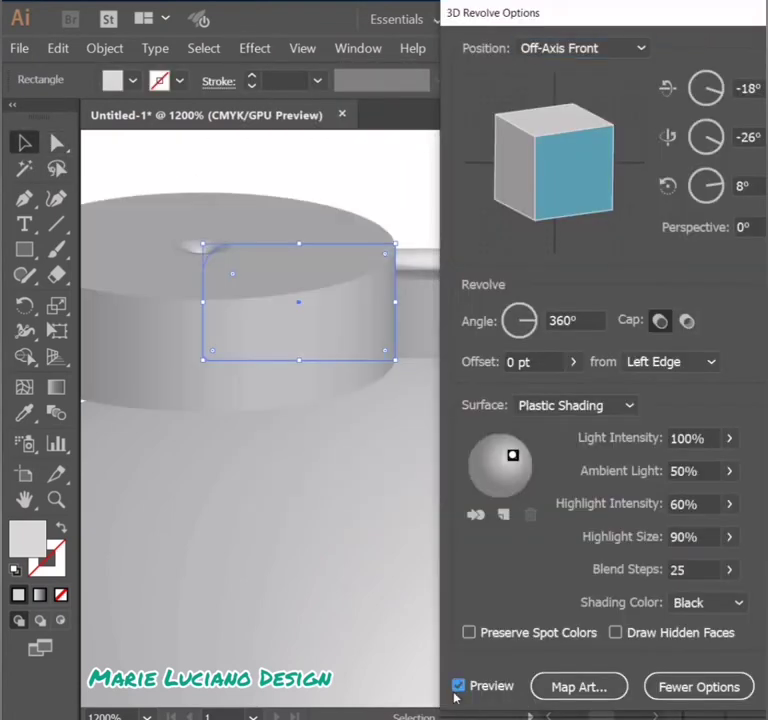
{"action": "left_click", "coordinate": [670, 361]}
{"action": "left_click", "coordinate": [665, 385]}
{"action": "left_click_drag", "start_coordinate": [530, 12], "coordinate": [703, 12]}
{"action": "left_click", "coordinate": [701, 48]}
{"action": "left_click", "coordinate": [723, 93]}
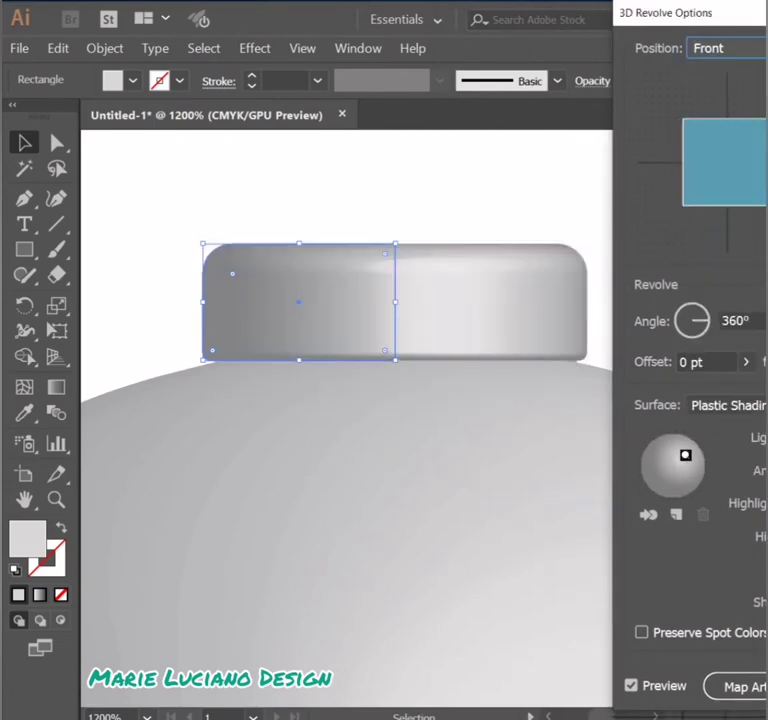
{"action": "left_click", "coordinate": [735, 320]}
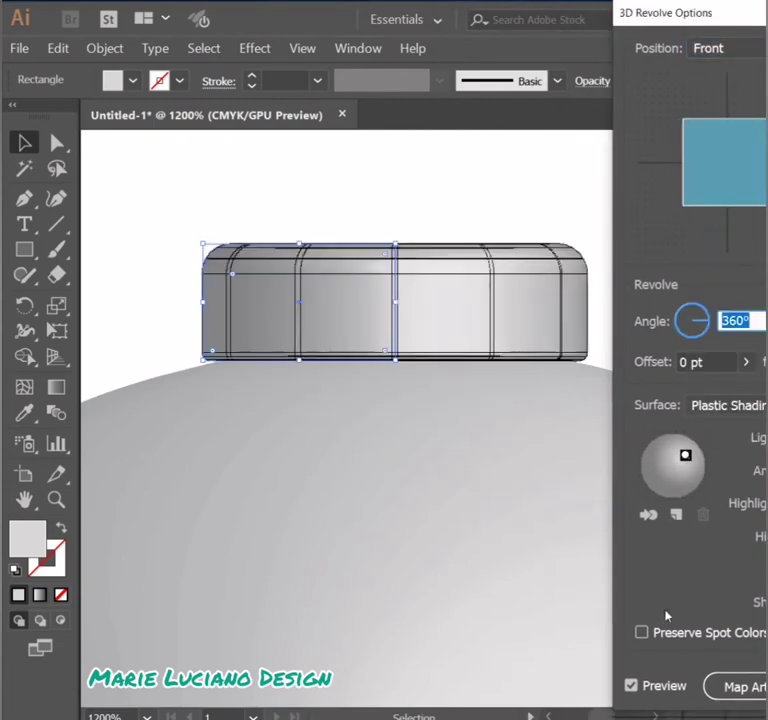
{"action": "key", "text": "Return"}
{"action": "left_click", "coordinate": [488, 178]}
- Draw a small circle and place it on top of the cap
{"action": "scroll", "coordinate": [384, 249], "scroll_direction": "down", "scroll_amount": 5}
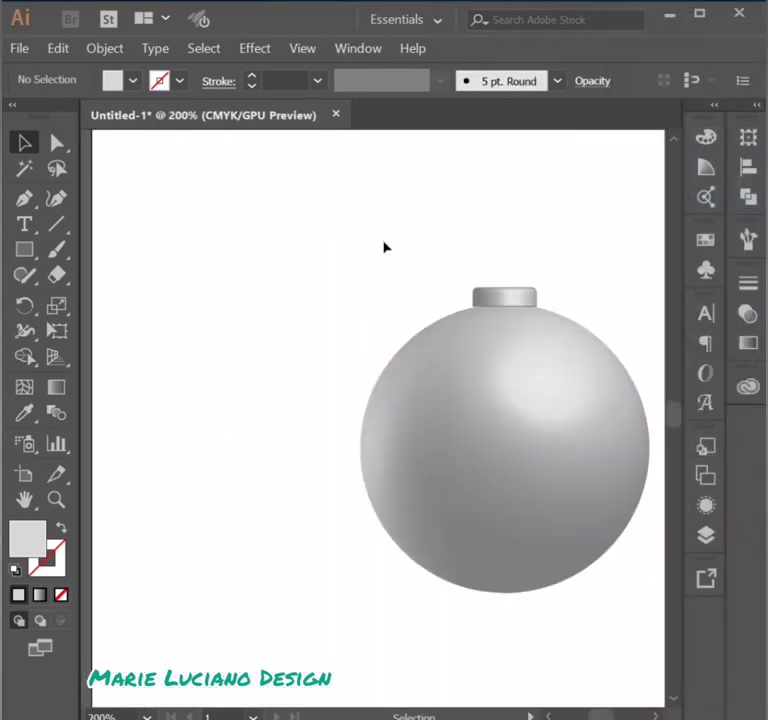
{"action": "scroll", "coordinate": [350, 310], "scroll_direction": "up", "scroll_amount": 2}
{"action": "left_click_drag", "start_coordinate": [24, 249], "coordinate": [98, 300]}
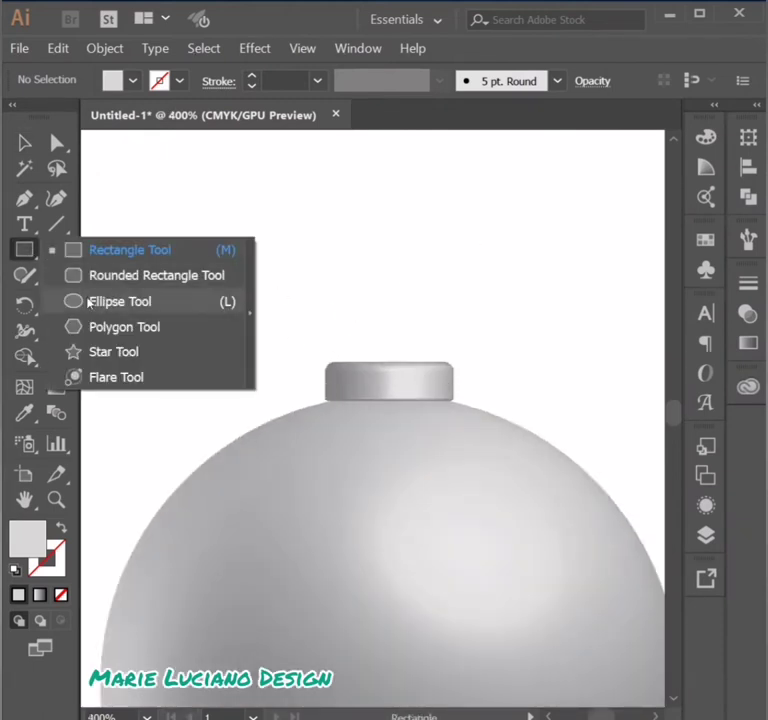
{"action": "key", "text": "v"}
{"action": "mouse_move", "coordinate": [354, 339]}
{"action": "left_mouse_down"}
{"action": "mouse_move", "coordinate": [381, 326]}
{"action": "mouse_move", "coordinate": [381, 343]}
{"action": "left_mouse_up"}
{"action": "left_click", "coordinate": [440, 341]}
{"action": "left_click_drag", "start_coordinate": [420, 370], "coordinate": [420, 346]}
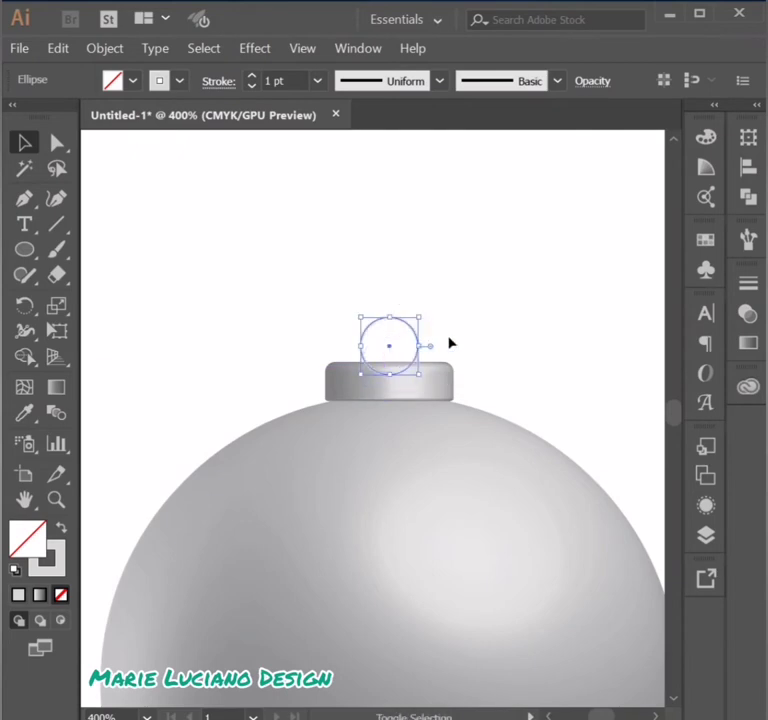
- Send the small circle behind the cap and expand it
{"action": "right_click", "coordinate": [418, 348]}
{"action": "left_click", "coordinate": [620, 640]}
{"action": "left_click", "coordinate": [433, 271]}
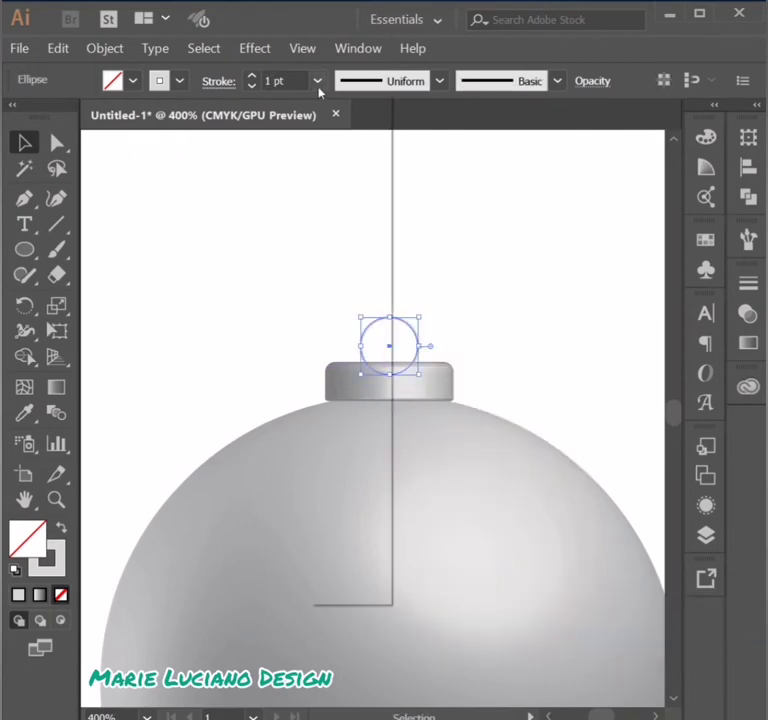
{"action": "left_click", "coordinate": [418, 346]}
{"action": "left_click", "coordinate": [104, 48]}
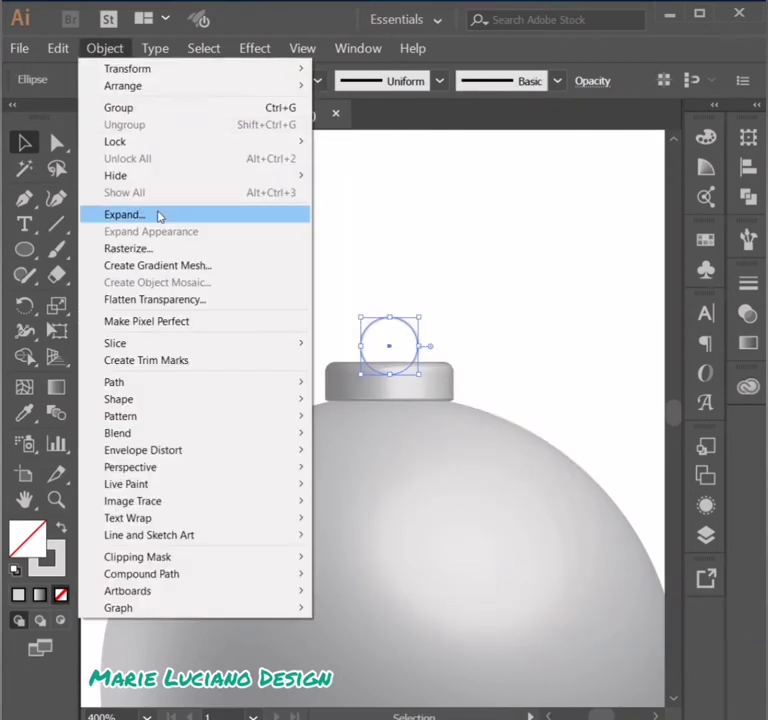
{"action": "left_click", "coordinate": [159, 214]}
{"action": "key", "text": "Return"}
- Apply a 3D Extrude & Bevel to the circle with 2 pt extrude depth
{"action": "left_click", "coordinate": [255, 48]}
{"action": "left_click", "coordinate": [495, 153]}
{"action": "left_click", "coordinate": [603, 670]}
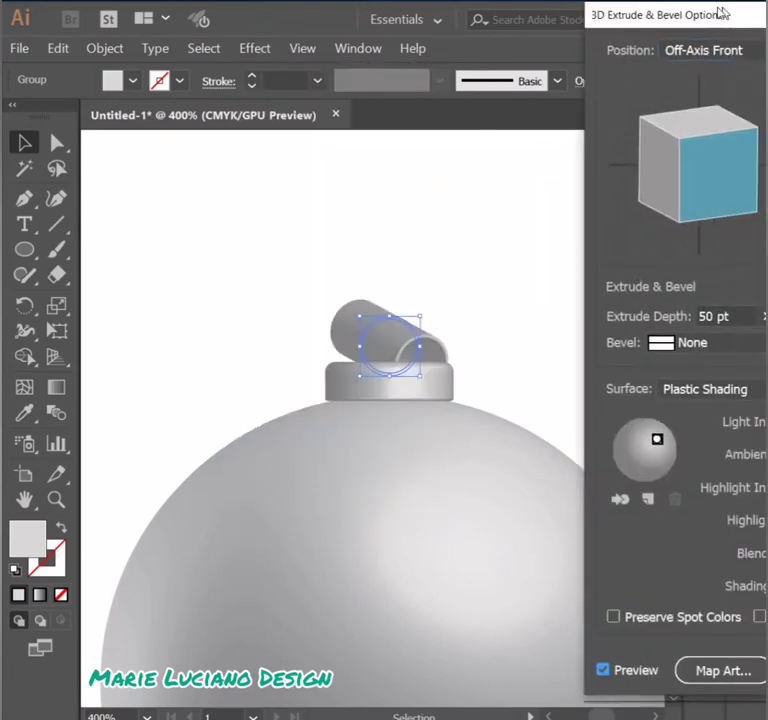
{"action": "left_click_drag", "start_coordinate": [720, 14], "coordinate": [632, 29]}
{"action": "double_click", "coordinate": [655, 331]}
{"action": "type", "text": "5"}
{"action": "key", "text": "Tab"}
{"action": "double_click", "coordinate": [620, 330]}
{"action": "type", "text": "2"}
{"action": "key", "text": "Tab"}
- Give the ring a Rounded bevel and rotate it upright from the Front orientation
{"action": "left_click", "coordinate": [650, 356]}
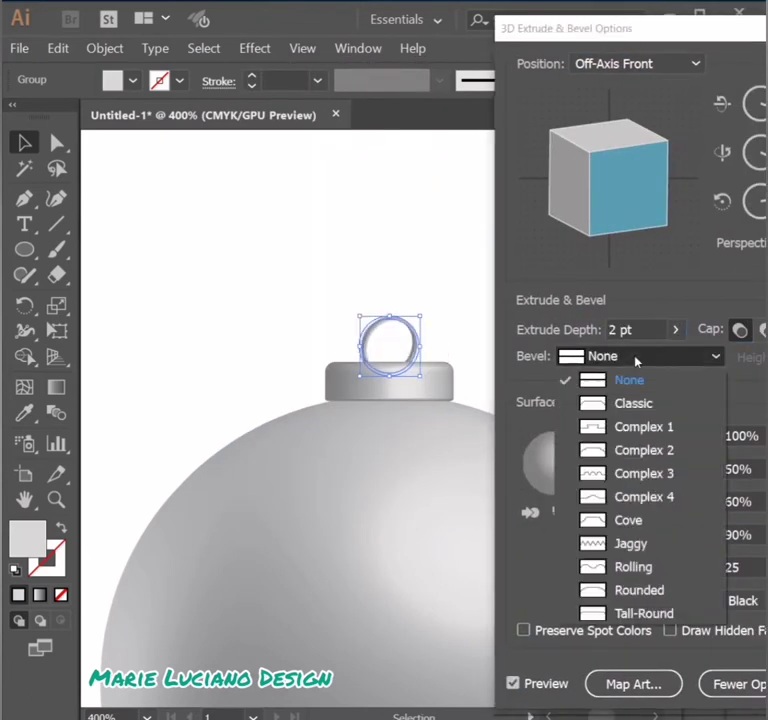
{"action": "left_click", "coordinate": [643, 636]}
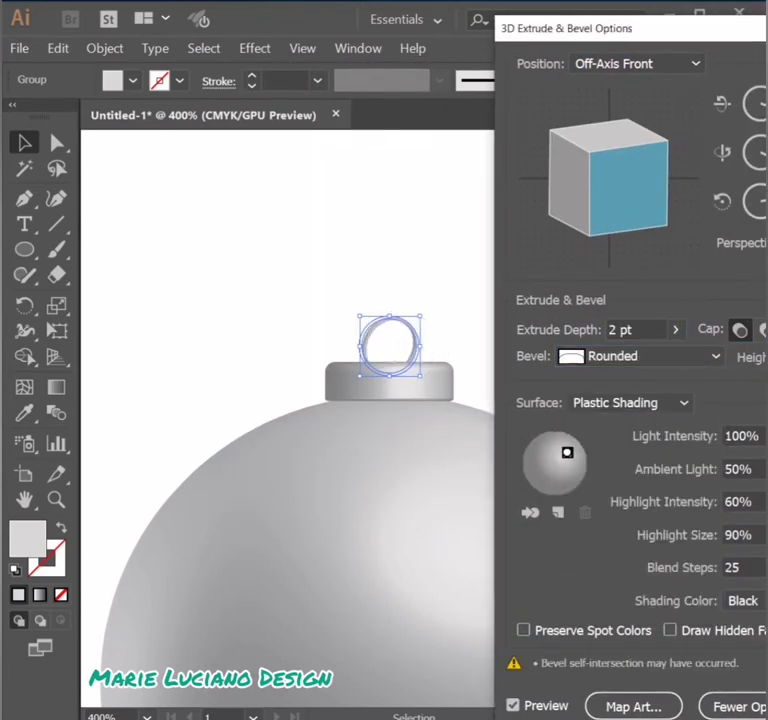
{"action": "left_click", "coordinate": [640, 63]}
{"action": "left_click", "coordinate": [607, 115]}
{"action": "left_click_drag", "start_coordinate": [566, 173], "coordinate": [608, 175]}
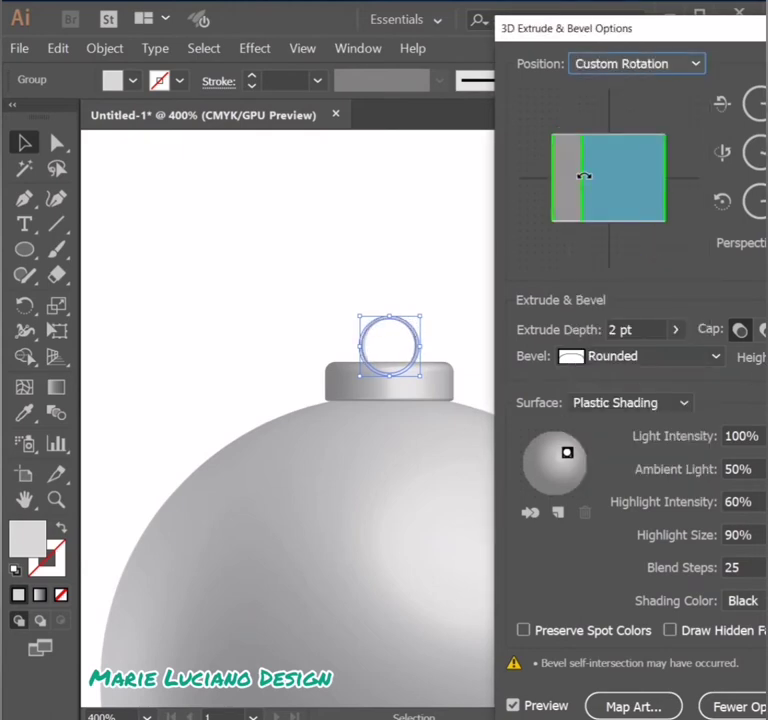
{"action": "left_click", "coordinate": [738, 568]}
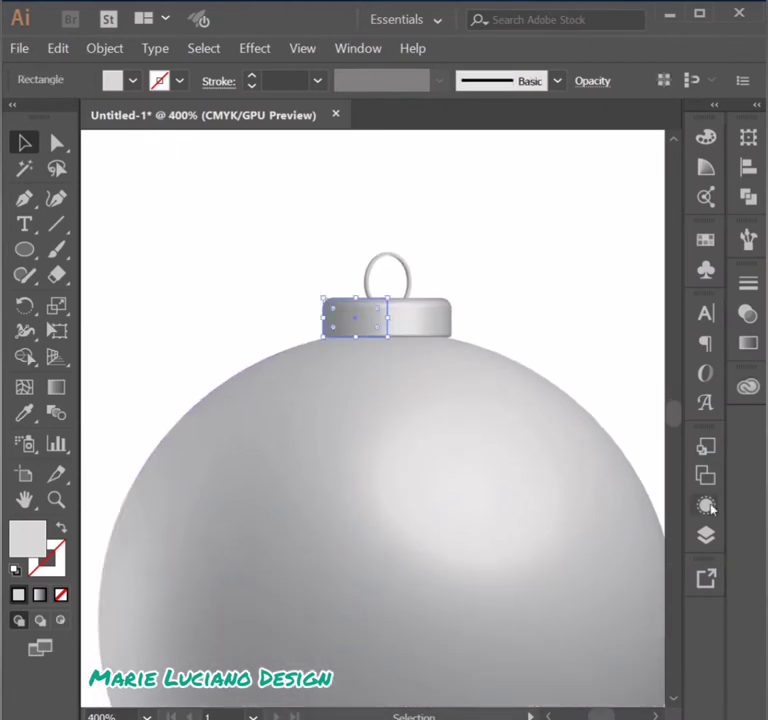
- Add a second, slightly lowered light to the cap's 3D Revolve, then zoom out
{"action": "left_click", "coordinate": [707, 506]}
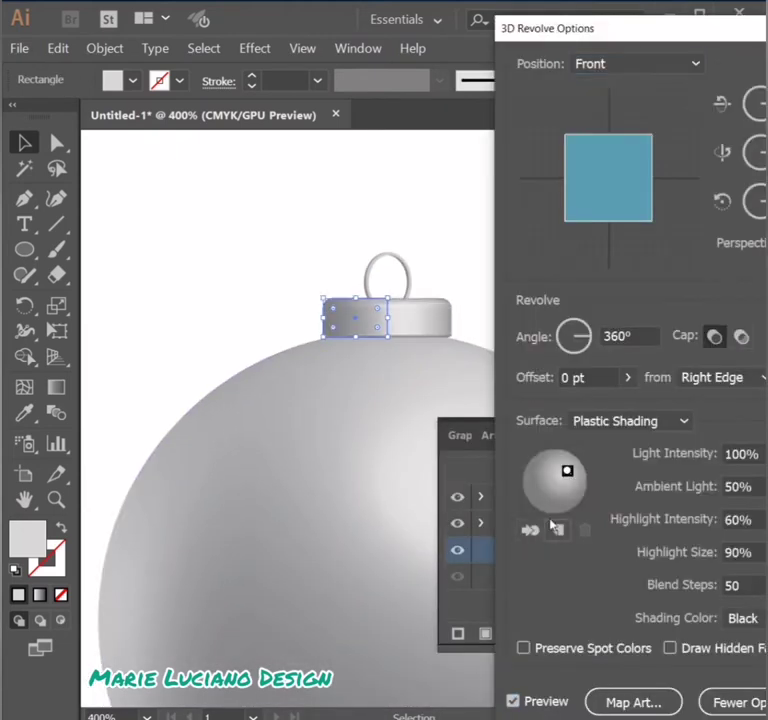
{"action": "left_click", "coordinate": [556, 529]}
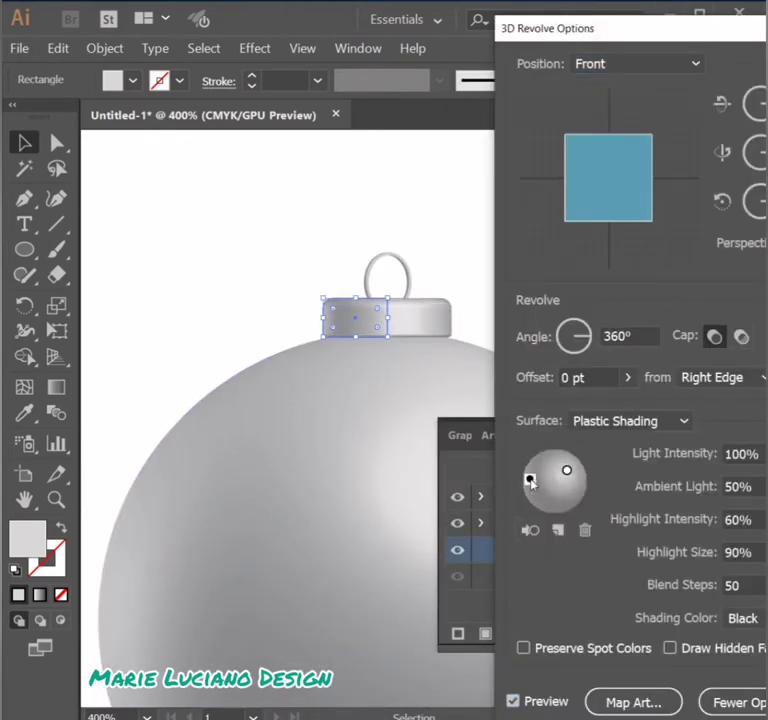
{"action": "left_click_drag", "start_coordinate": [511, 477], "coordinate": [516, 496]}
{"action": "key", "text": "Return"}
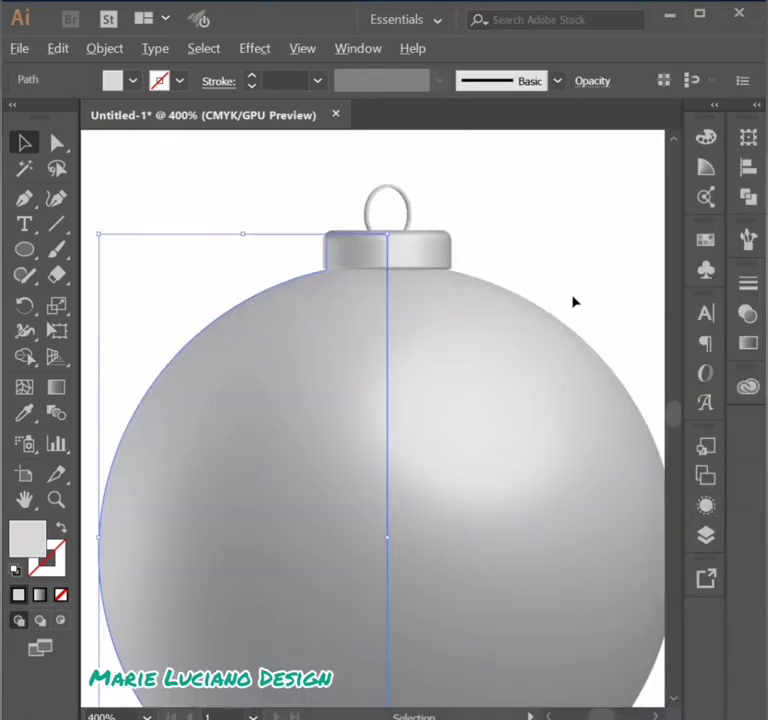
{"action": "left_click", "coordinate": [574, 302]}
{"action": "key", "text": "ctrl+minus"}
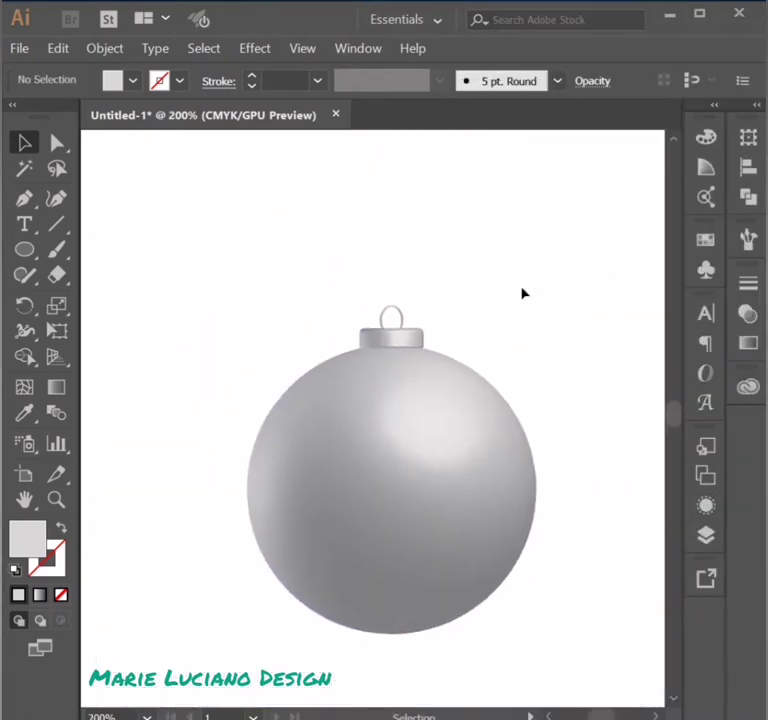
- Draw a tall ellipse and move it onto the ornament's loop
{"action": "scroll", "coordinate": [473, 315], "scroll_direction": "up", "scroll_amount": 1}
{"action": "left_click", "coordinate": [24, 249]}
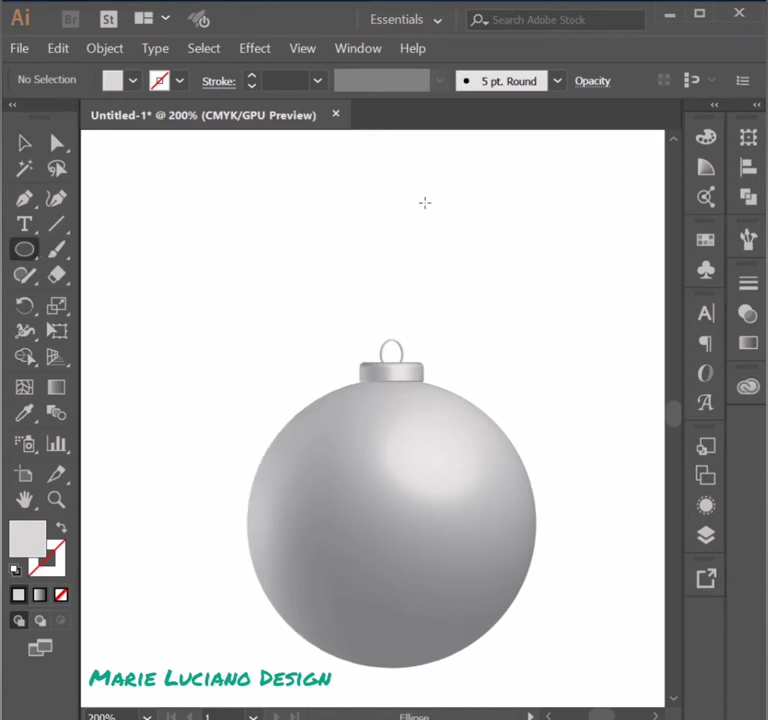
{"action": "key", "text": "ctrl+minus"}
{"action": "key", "text": "v"}
{"action": "mouse_move", "coordinate": [392, 426]}
{"action": "left_mouse_down"}
{"action": "mouse_move", "coordinate": [368, 428]}
{"action": "mouse_move", "coordinate": [388, 394]}
{"action": "left_mouse_up"}
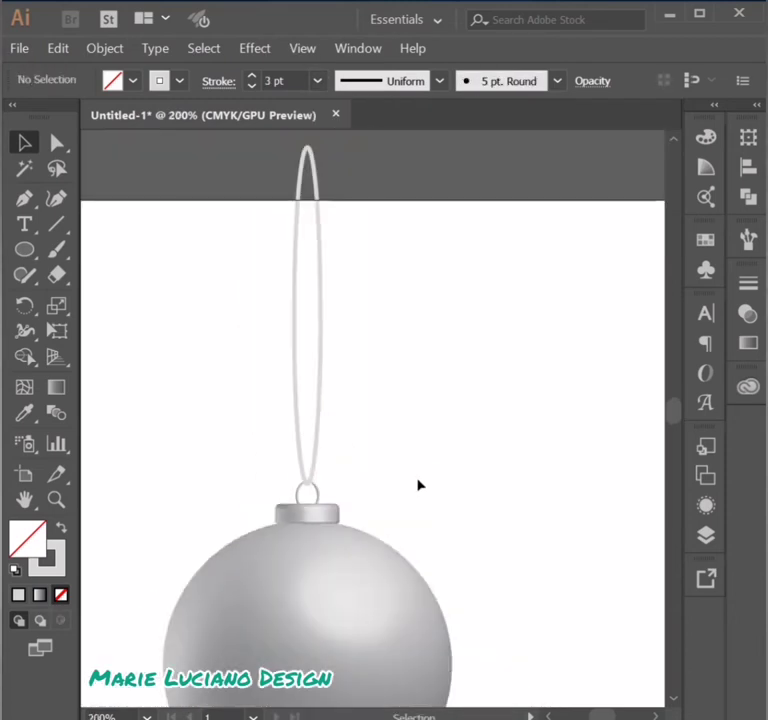
- Sharpen the ellipse's bottom anchor into a point and narrow it into a thin string
{"action": "left_click", "coordinate": [312, 379]}
{"action": "left_click_drag", "start_coordinate": [24, 198], "coordinate": [140, 198]}
{"action": "left_click", "coordinate": [307, 483]}
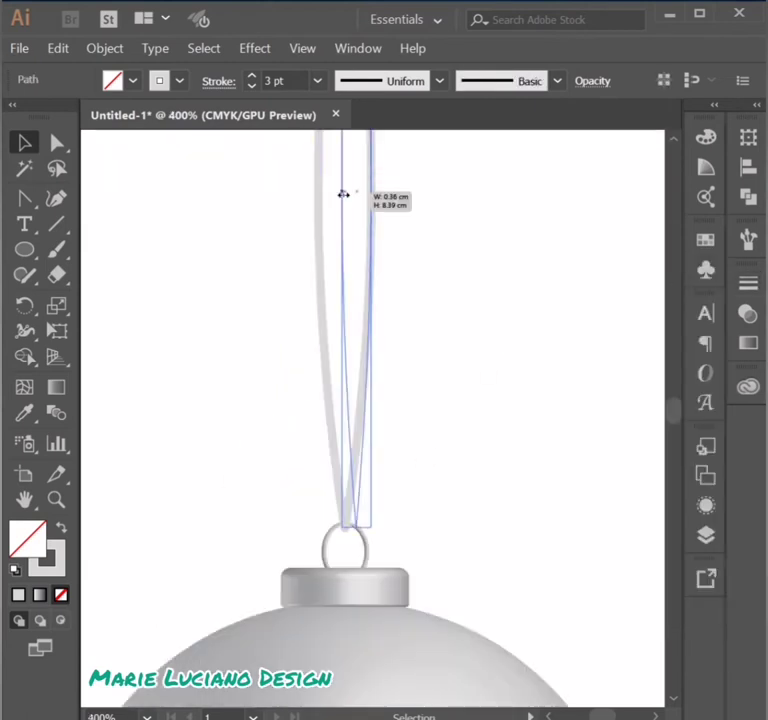
{"action": "left_click_drag", "start_coordinate": [342, 194], "coordinate": [360, 249]}
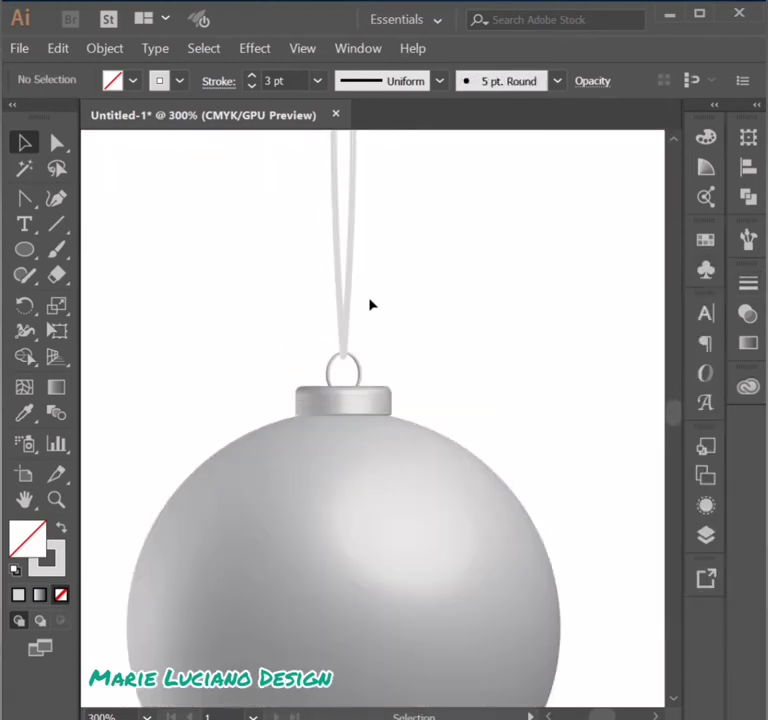
{"action": "left_click", "coordinate": [345, 306]}
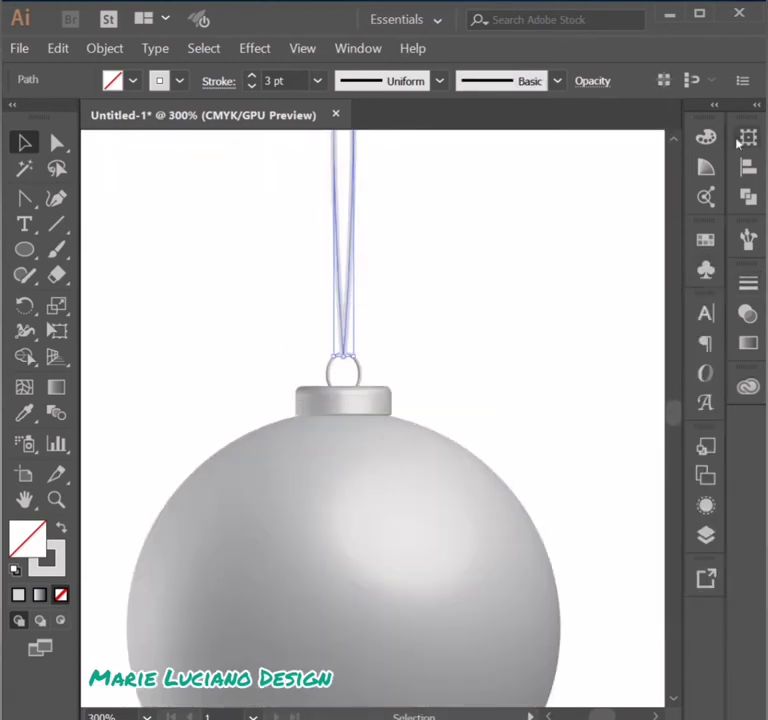
- Apply a linear gradient across the string's stroke and turn its first stop red
{"action": "left_click", "coordinate": [748, 283]}
{"action": "left_click", "coordinate": [706, 137]}
{"action": "left_click", "coordinate": [748, 343]}
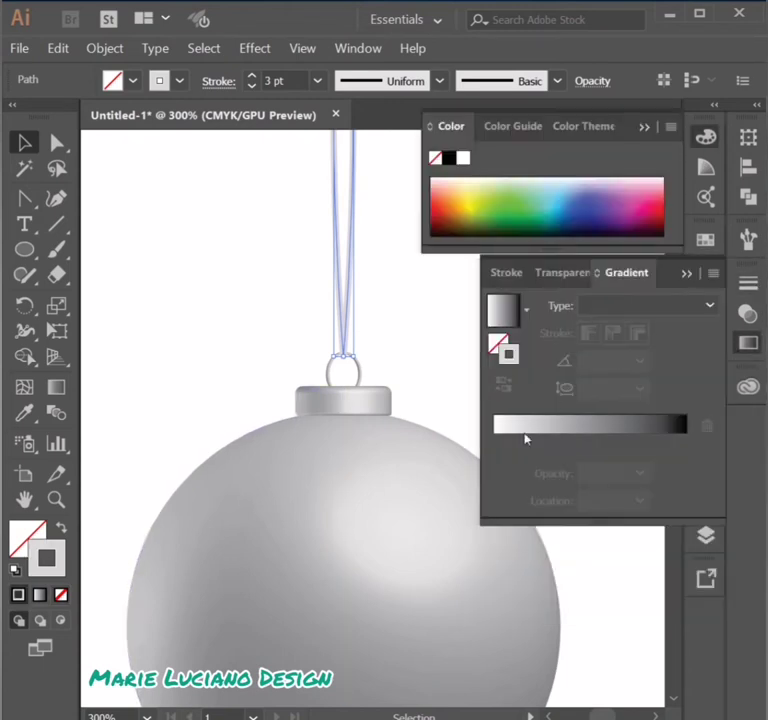
{"action": "left_click", "coordinate": [525, 425]}
{"action": "left_click", "coordinate": [638, 333]}
{"action": "double_click", "coordinate": [537, 446]}
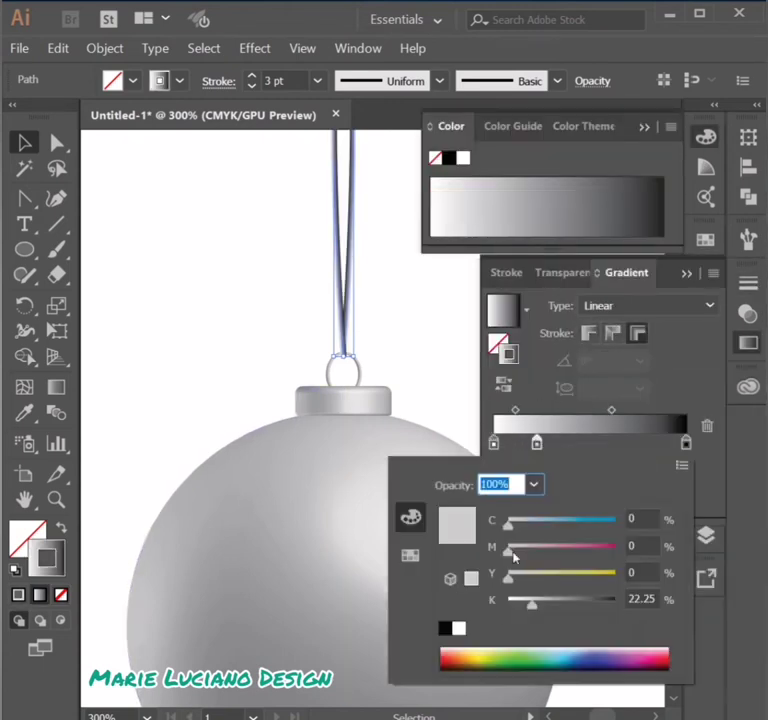
{"action": "left_click_drag", "start_coordinate": [516, 545], "coordinate": [628, 547]}
{"action": "left_click_drag", "start_coordinate": [516, 571], "coordinate": [627, 583]}
{"action": "left_click", "coordinate": [719, 497]}
- Move the red stop to the gradient's start and add a dark red stop near the end
{"action": "left_click_drag", "start_coordinate": [537, 443], "coordinate": [492, 441]}
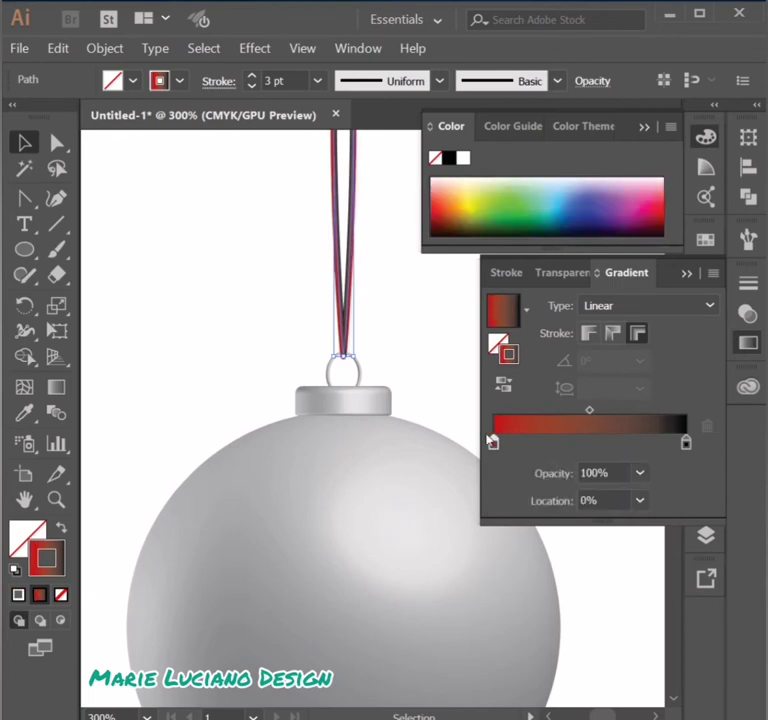
{"action": "scroll", "coordinate": [403, 296], "scroll_direction": "up", "scroll_amount": 3}
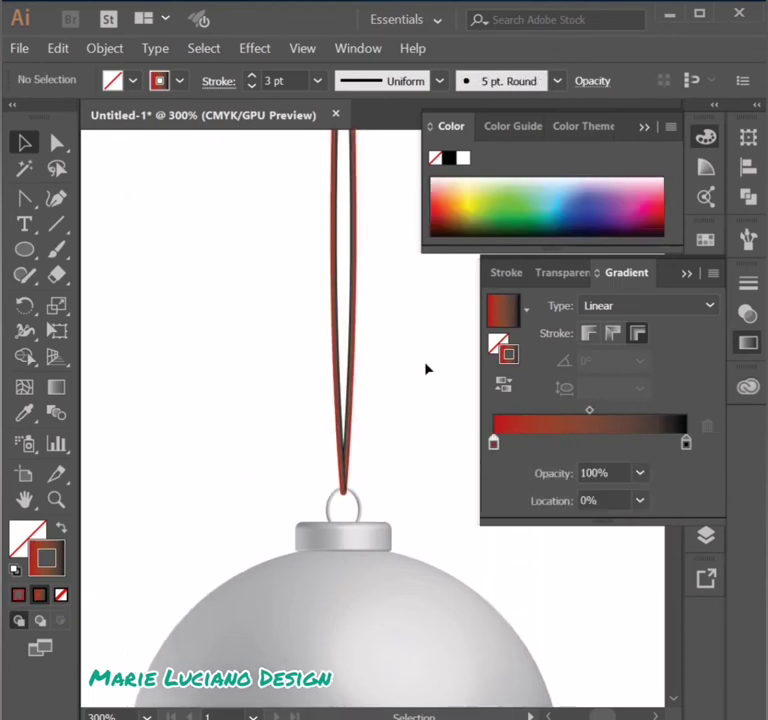
{"action": "left_click", "coordinate": [686, 442]}
{"action": "left_click", "coordinate": [646, 442]}
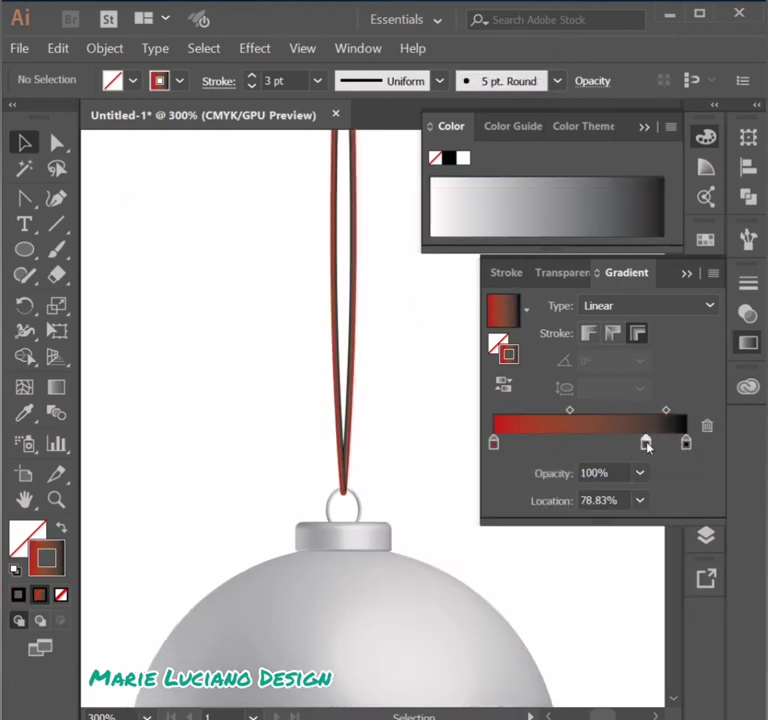
{"action": "double_click", "coordinate": [646, 442]}
{"action": "left_click_drag", "start_coordinate": [530, 546], "coordinate": [615, 546]}
{"action": "key", "text": "Escape"}
- Adjust the dark red stop, remove the extra black stop, then deselect and zoom out
{"action": "left_click", "coordinate": [343, 400]}
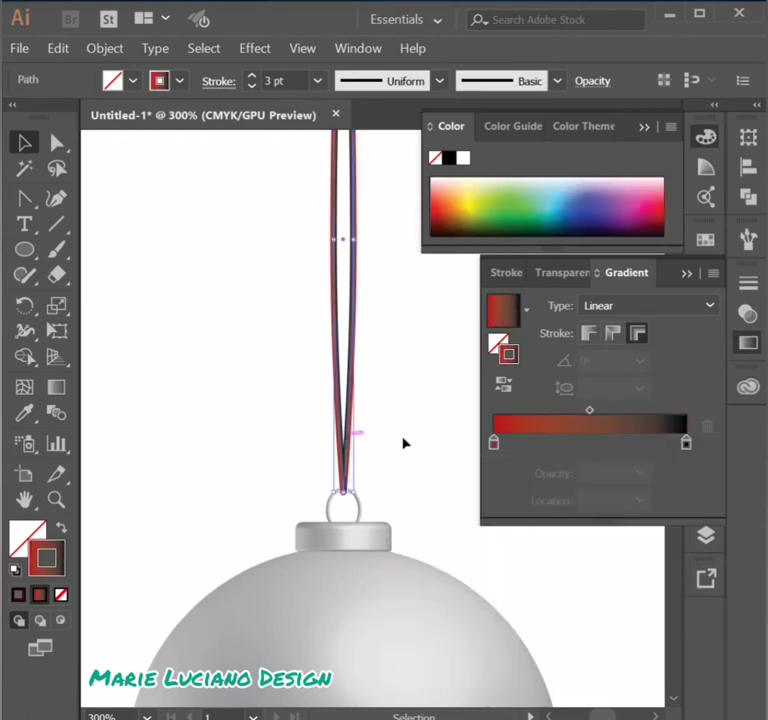
{"action": "left_click_drag", "start_coordinate": [646, 442], "coordinate": [654, 442]}
{"action": "double_click", "coordinate": [654, 442]}
{"action": "left_click_drag", "start_coordinate": [525, 578], "coordinate": [566, 578]}
{"action": "left_click_drag", "start_coordinate": [686, 442], "coordinate": [679, 481]}
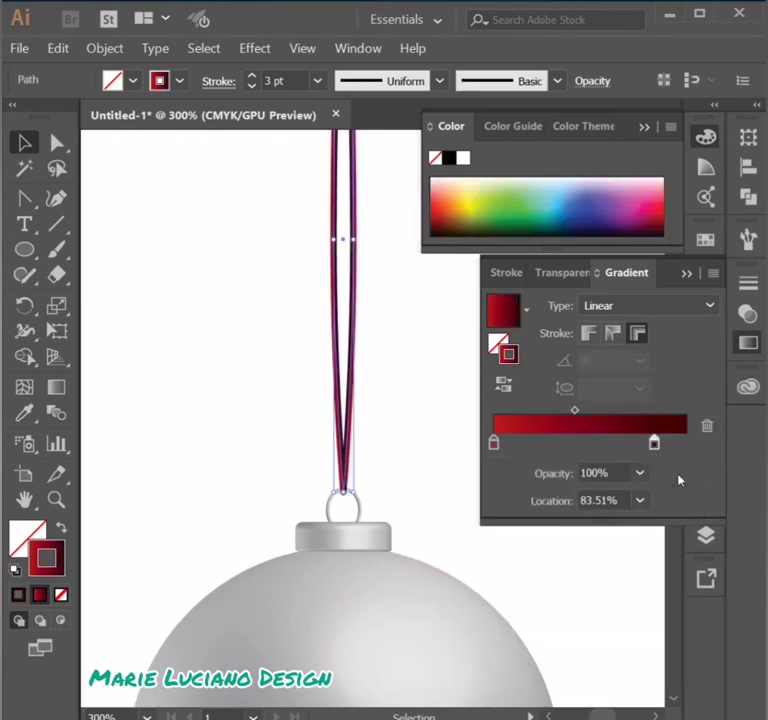
{"action": "key", "text": "ctrl+shift+a"}
{"action": "left_click", "coordinate": [645, 127]}
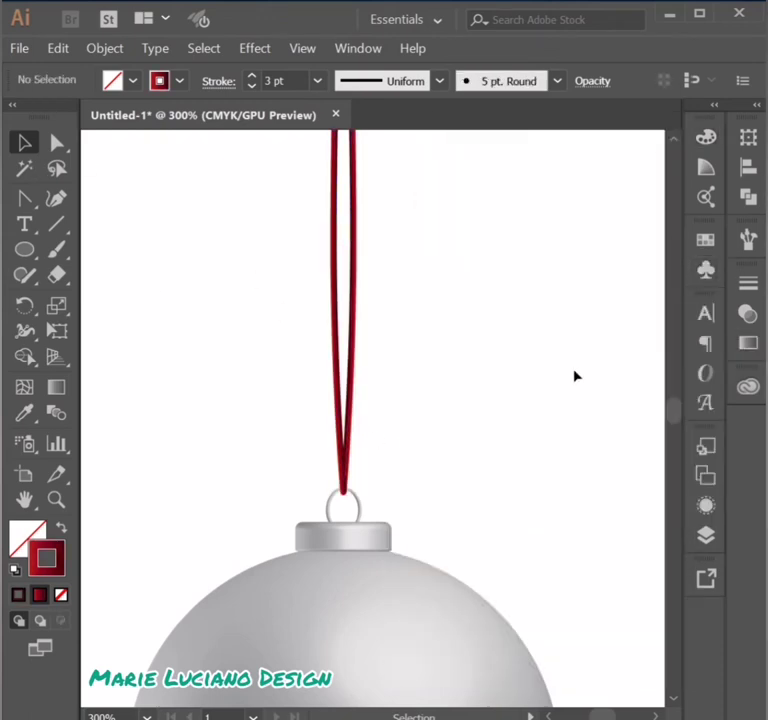
{"action": "key", "text": "ctrl+minus"}
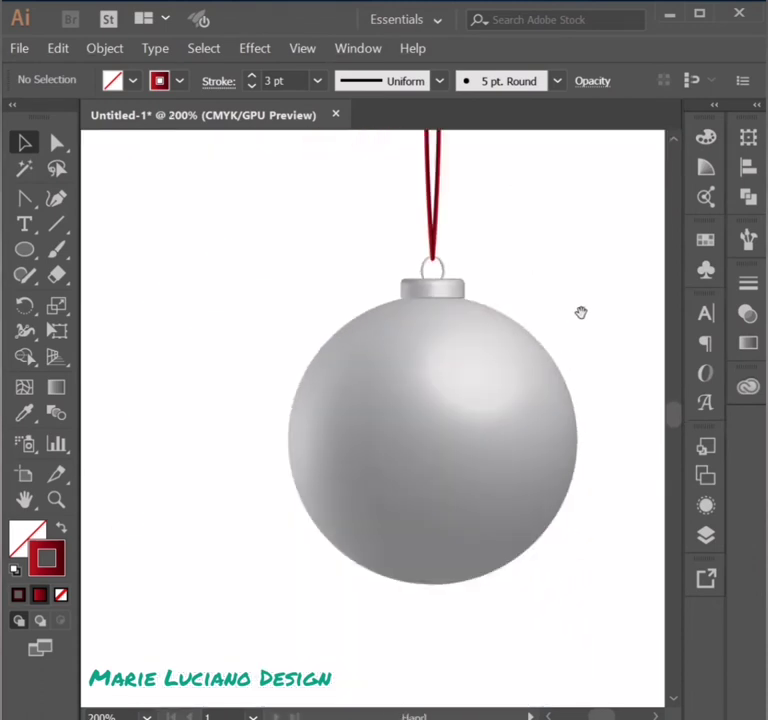
- Fill the cap rectangle with the orange swatch, lowering its Magenta for a golden yellow
{"action": "left_click", "coordinate": [416, 288]}
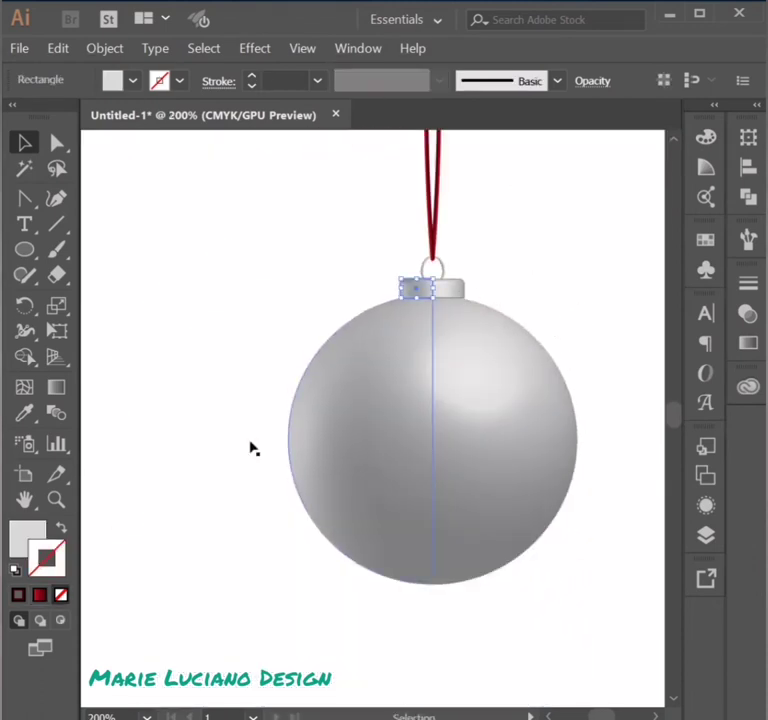
{"action": "left_click", "coordinate": [706, 505]}
{"action": "left_click", "coordinate": [570, 523]}
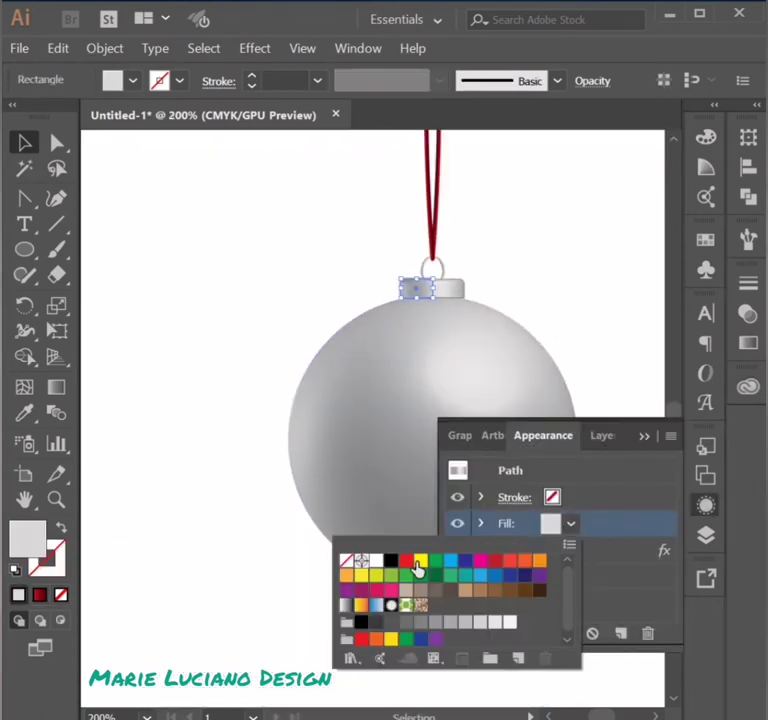
{"action": "double_click", "coordinate": [346, 577]}
{"action": "left_click_drag", "start_coordinate": [427, 186], "coordinate": [256, 177]}
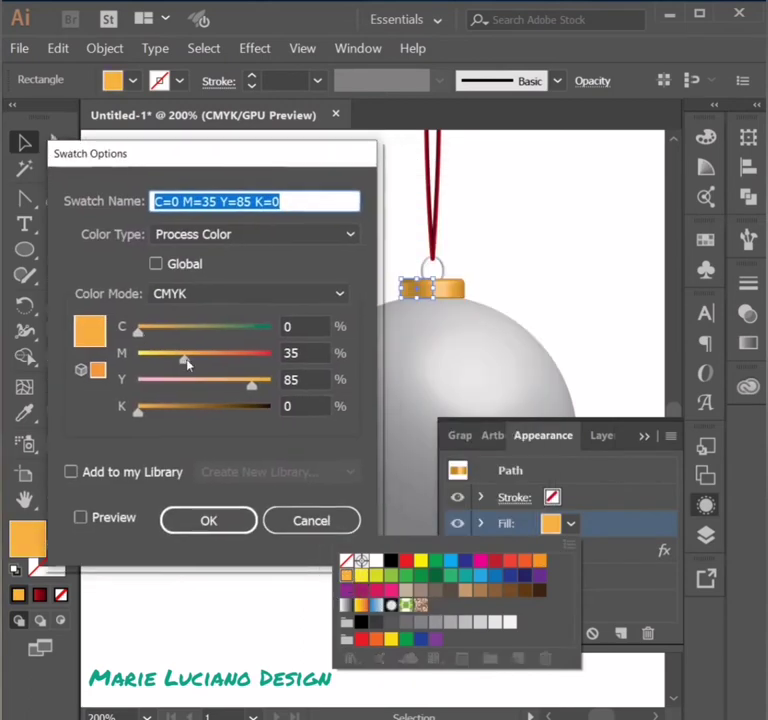
{"action": "left_click_drag", "start_coordinate": [185, 362], "coordinate": [163, 358]}
{"action": "left_click", "coordinate": [208, 520]}
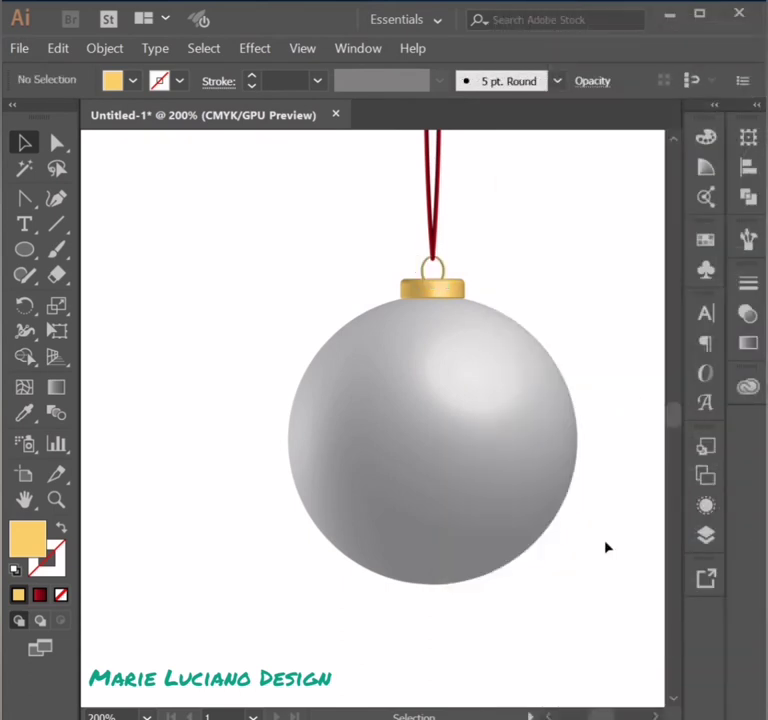
- Reset to a default black fill and centre the black ellipse under the bauble
{"action": "left_click_drag", "start_coordinate": [555, 622], "coordinate": [474, 606]}
{"action": "left_click", "coordinate": [14, 572]}
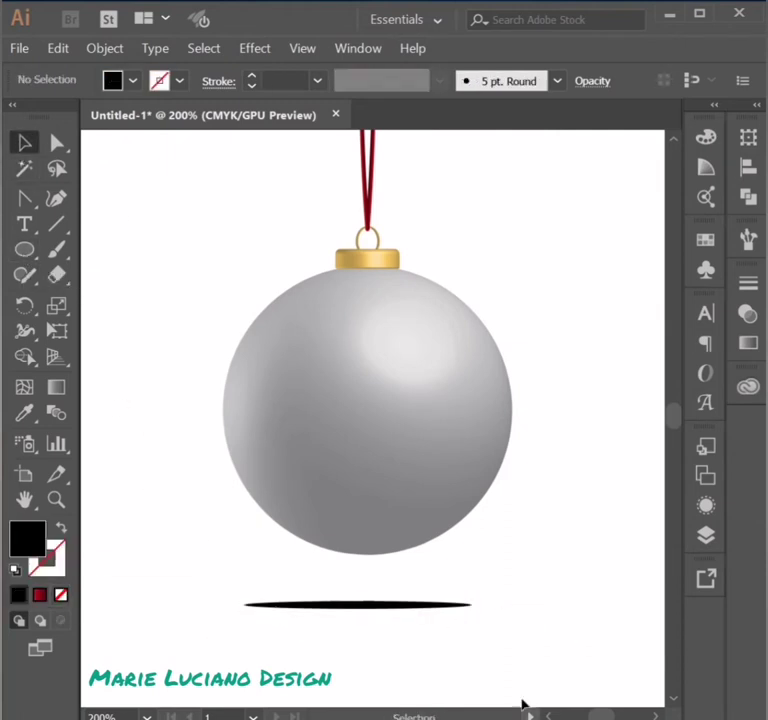
{"action": "mouse_move", "coordinate": [380, 605]}
{"action": "left_mouse_down"}
{"action": "mouse_move", "coordinate": [380, 552]}
{"action": "mouse_move", "coordinate": [393, 622]}
{"action": "left_mouse_up"}
{"action": "left_click", "coordinate": [343, 663]}
{"action": "left_click", "coordinate": [360, 614]}
- Give the ellipse an 8.6 px Gaussian Blur and Multiply transparency at 42%
{"action": "left_click", "coordinate": [254, 48]}
{"action": "left_click", "coordinate": [492, 389]}
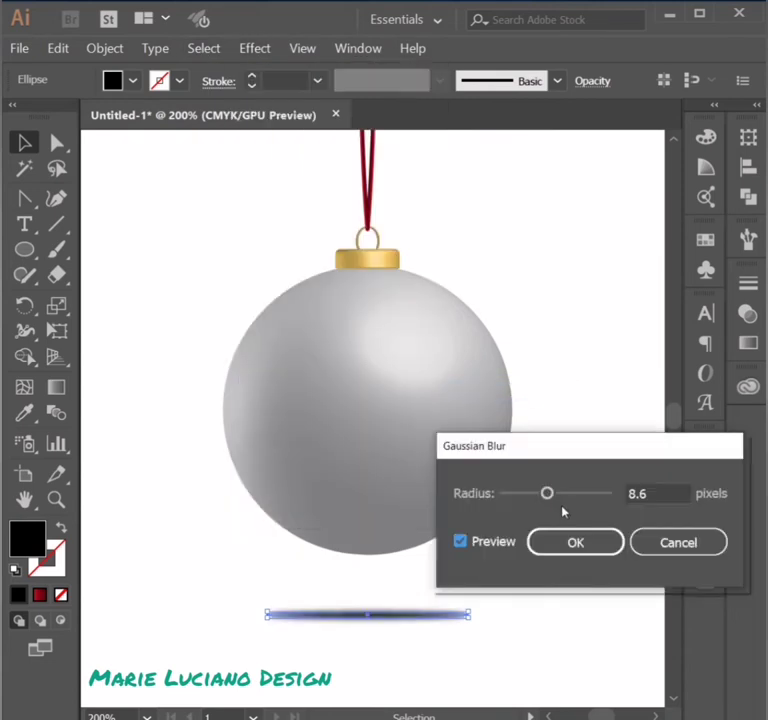
{"action": "key", "text": "Return"}
{"action": "left_click", "coordinate": [748, 313]}
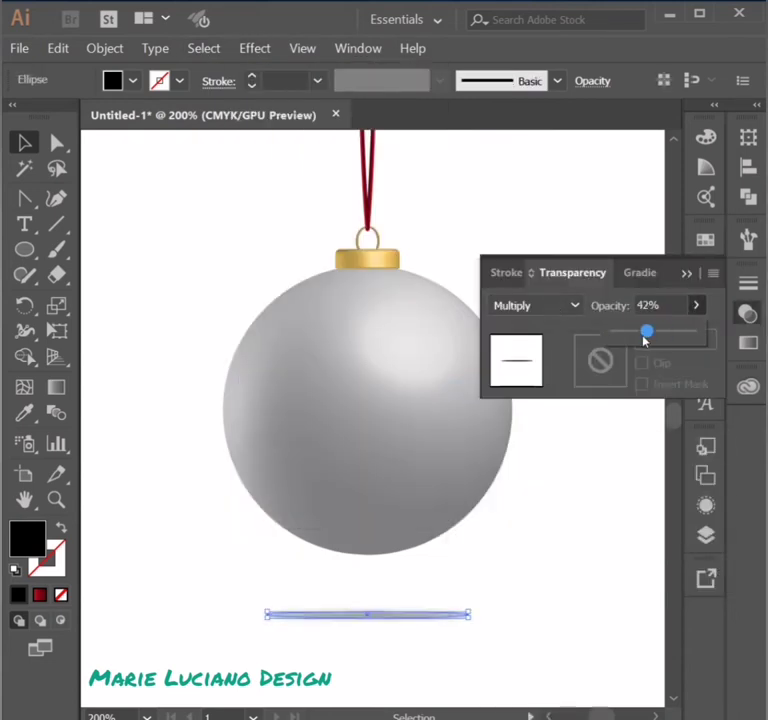
{"action": "left_click", "coordinate": [530, 619]}
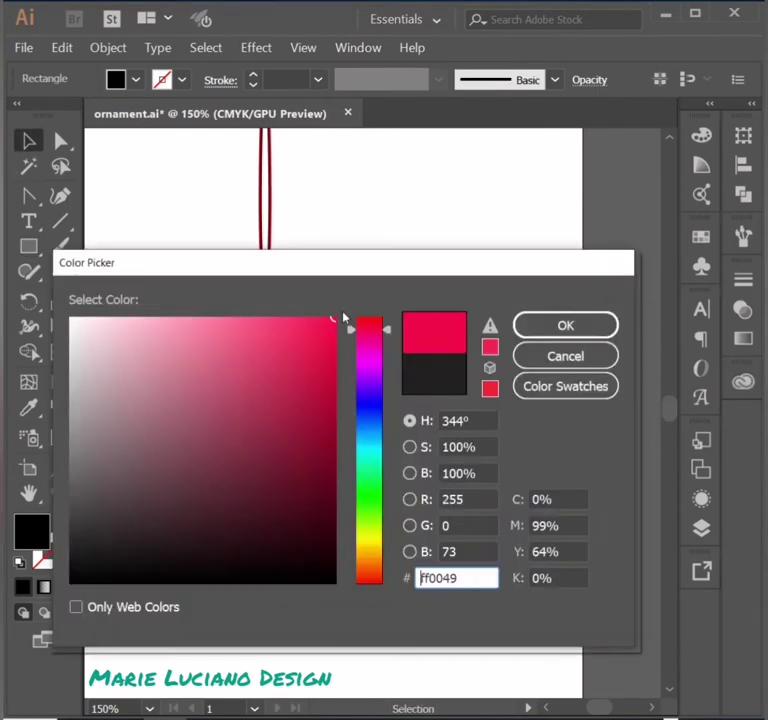
- Confirm the pink square's fill and add the word 'Merry' in Freestyle Script
{"action": "key", "text": "Return"}
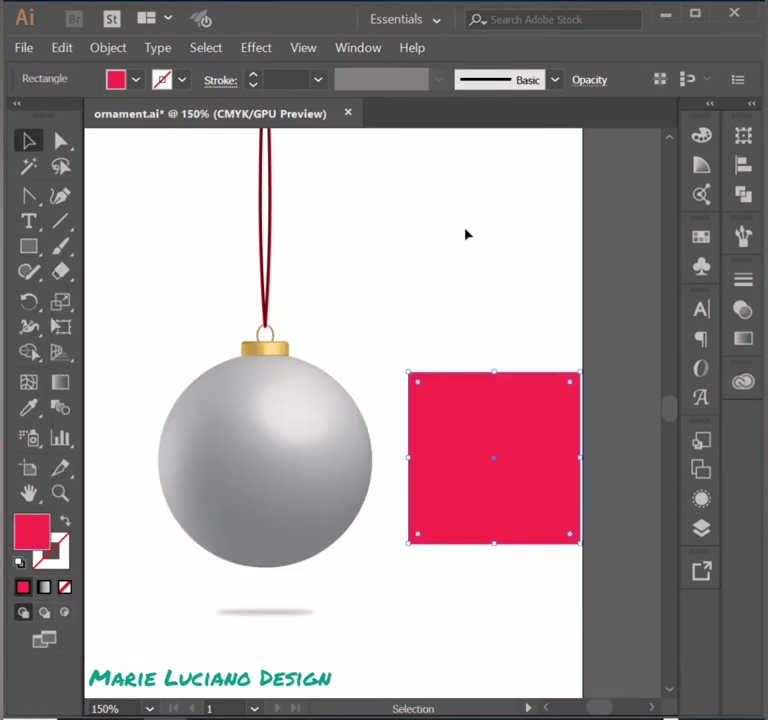
{"action": "left_click", "coordinate": [466, 233]}
{"action": "left_click", "coordinate": [28, 220]}
{"action": "left_click", "coordinate": [447, 298]}
{"action": "type", "text": "Merry"}
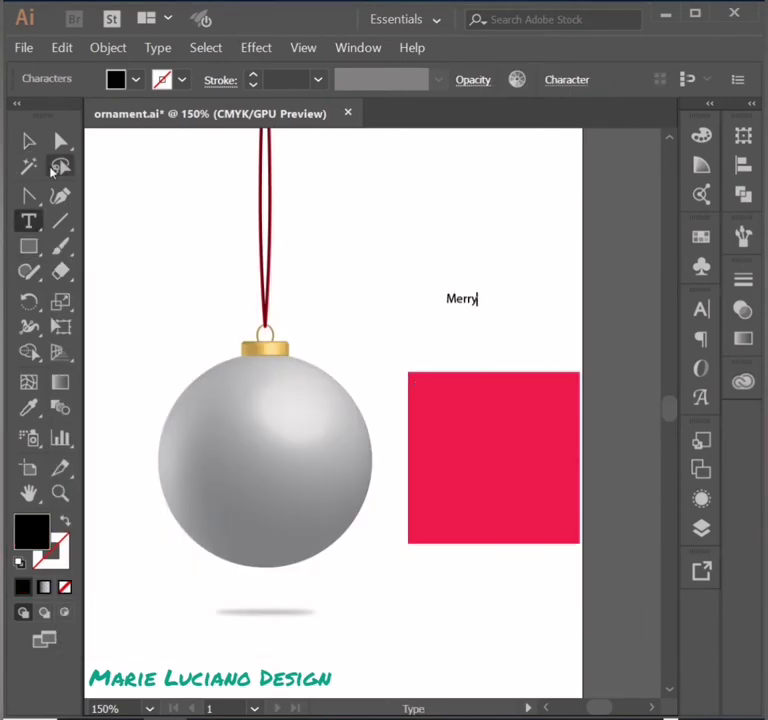
{"action": "key", "text": "Escape"}
{"action": "left_click", "coordinate": [700, 309]}
{"action": "left_click", "coordinate": [603, 358]}
{"action": "type", "text": "scr"}
{"action": "left_click", "coordinate": [520, 507]}
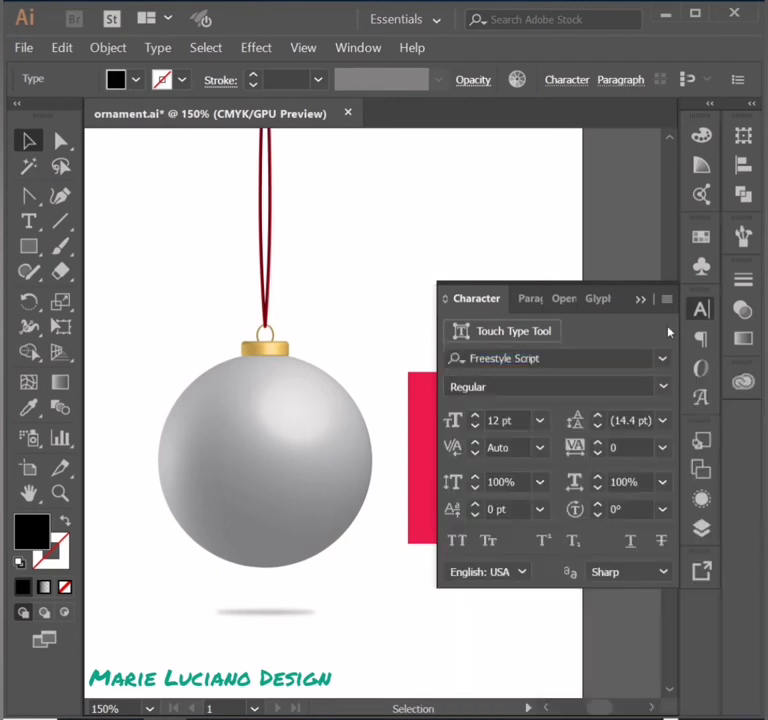
{"action": "left_click", "coordinate": [459, 305]}
- Add 'Christmas' below, make both words white and place them on the square
{"action": "key", "text": "t"}
{"action": "key", "text": "Escape"}
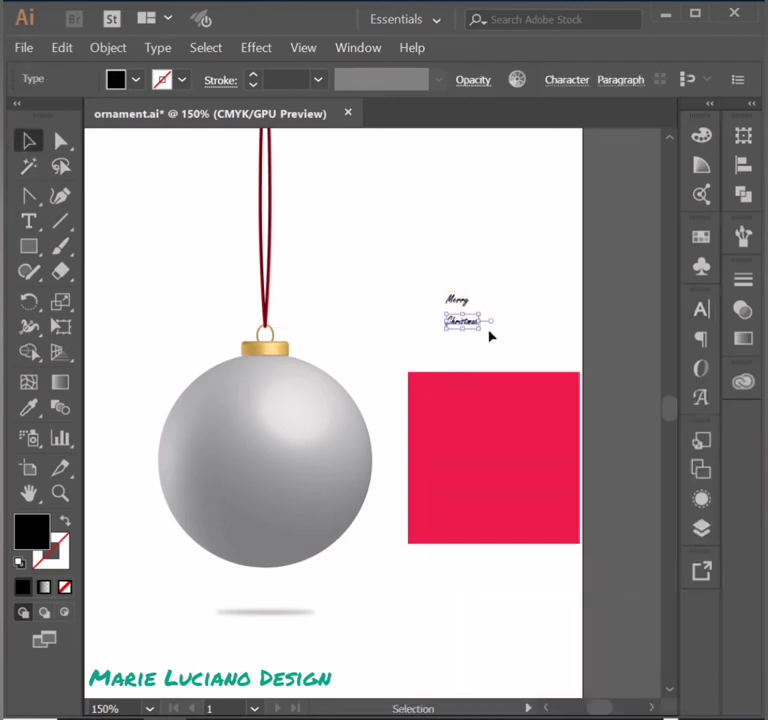
{"action": "left_click_drag", "start_coordinate": [507, 454], "coordinate": [507, 452]}
{"action": "key", "text": "d"}
{"action": "left_click", "coordinate": [701, 135]}
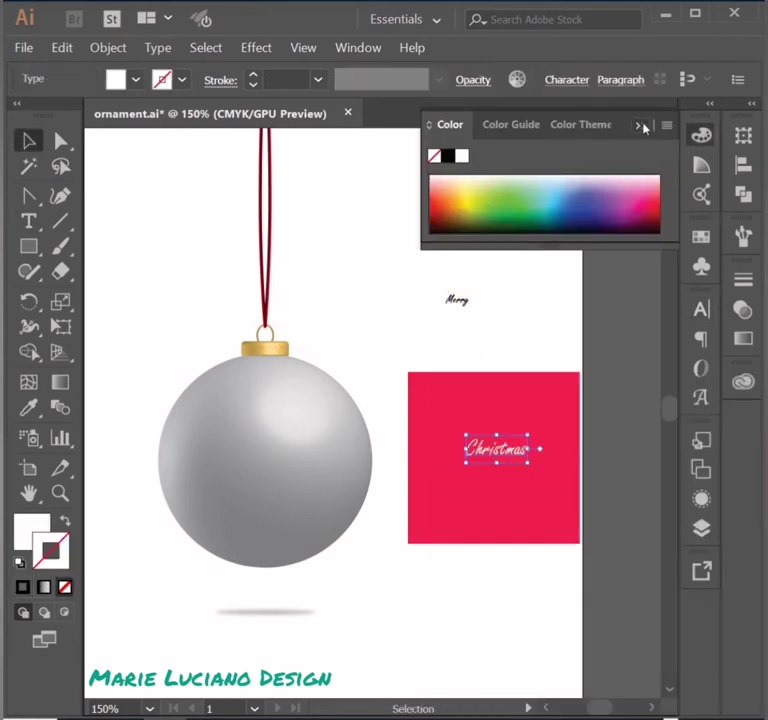
{"action": "left_click_drag", "start_coordinate": [457, 300], "coordinate": [513, 438]}
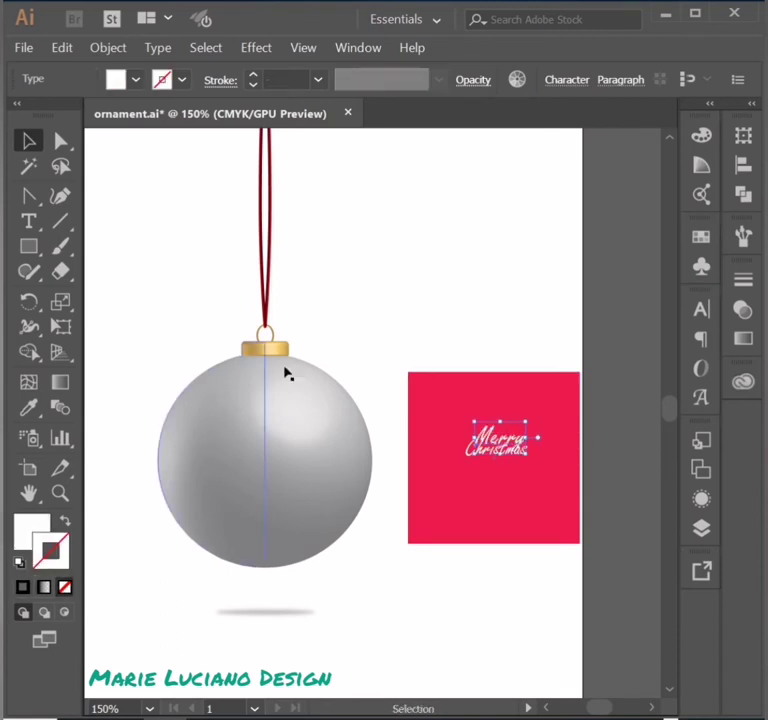
{"action": "key", "text": "ctrl+plus"}
{"action": "key", "text": "ctrl+plus"}
{"action": "key", "text": "ctrl+plus"}
- Centre 'Merry' and 'Christmas' horizontally and nudge 'Merry' slightly upward
{"action": "left_click", "coordinate": [417, 430]}
{"action": "left_click", "coordinate": [743, 163]}
{"action": "left_click", "coordinate": [543, 180]}
{"action": "left_click", "coordinate": [502, 381]}
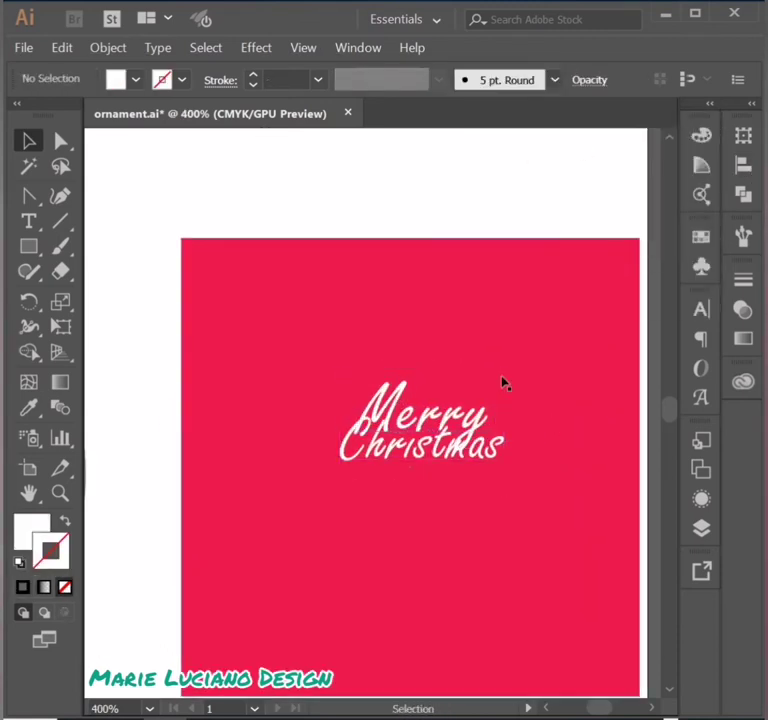
{"action": "left_click", "coordinate": [408, 405]}
{"action": "left_click_drag", "start_coordinate": [408, 405], "coordinate": [405, 381]}
{"action": "key", "text": "ctrl+minus"}
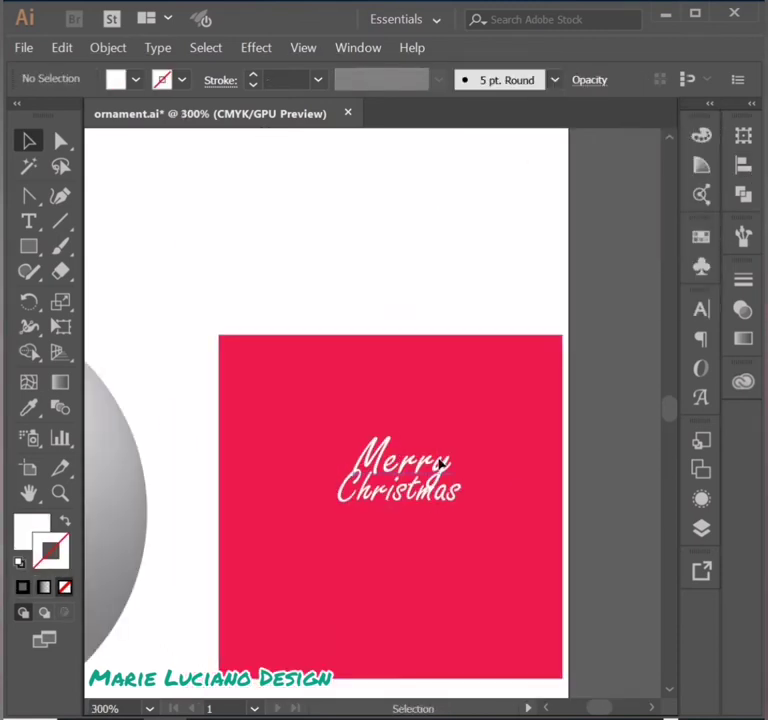
- Draw a straight underline beneath 'Christmas'
{"action": "key", "text": "p"}
{"action": "left_click", "coordinate": [343, 514]}
{"action": "left_click", "coordinate": [445, 514], "text": "shift"}
{"action": "key", "text": "v"}
- Add a small white credit line in Arial Narrow below the underline
{"action": "key", "text": "t"}
{"action": "left_click", "coordinate": [321, 285]}
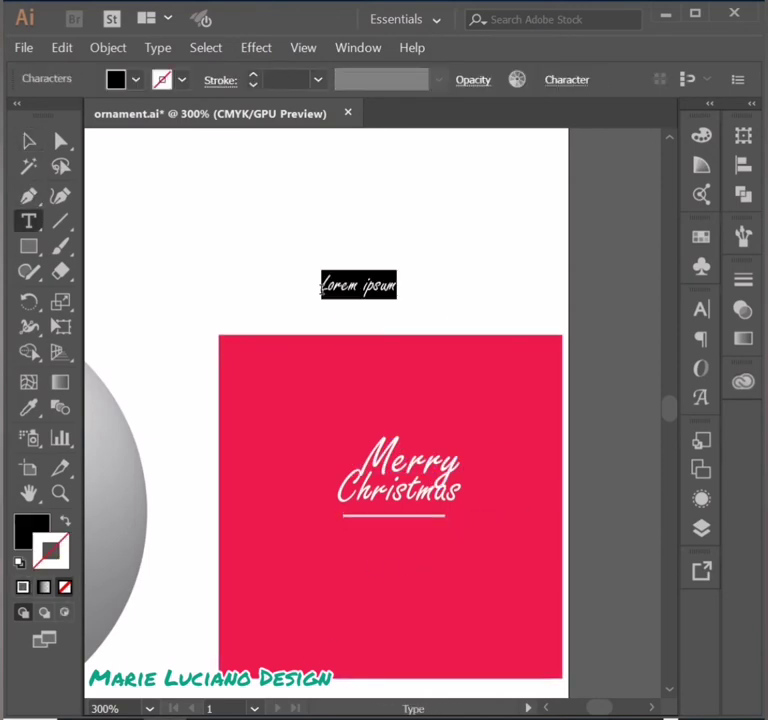
{"action": "key", "text": "Escape"}
{"action": "left_click_drag", "start_coordinate": [392, 287], "coordinate": [410, 534]}
{"action": "left_click", "coordinate": [701, 309]}
{"action": "type", "text": "ar"}
{"action": "left_click", "coordinate": [566, 421]}
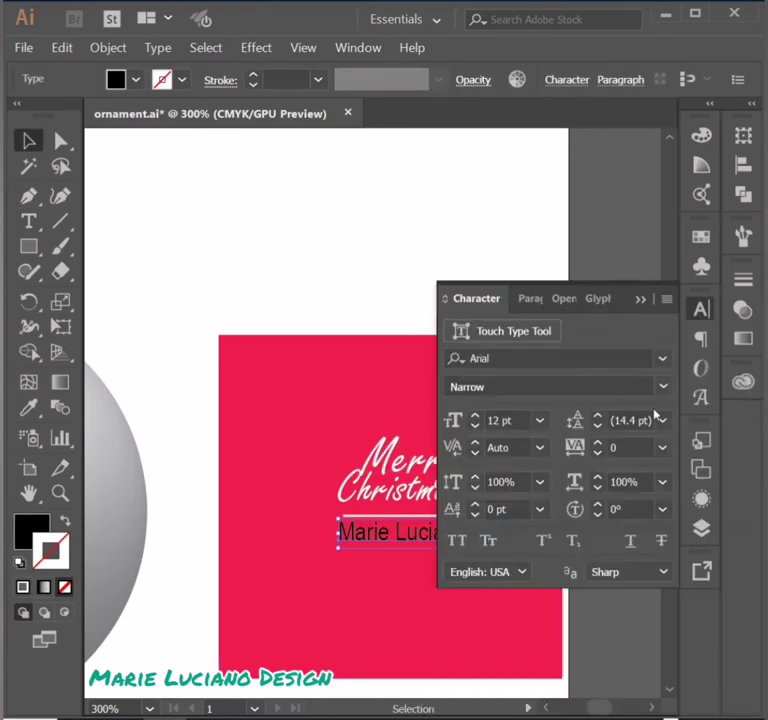
{"action": "left_click_drag", "start_coordinate": [518, 588], "coordinate": [399, 554]}
{"action": "left_click", "coordinate": [399, 554], "text": "shift"}
- Centre the credit text under the underline and extend the underline's right end
{"action": "key", "text": "shift+F7"}
{"action": "left_click", "coordinate": [519, 177]}
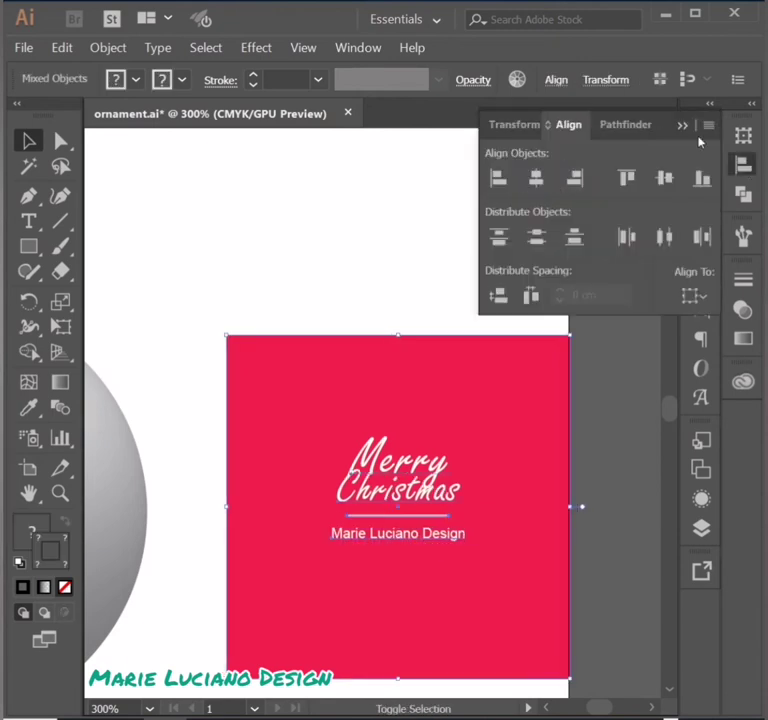
{"action": "left_click", "coordinate": [331, 514]}
{"action": "key", "text": "a"}
{"action": "left_click", "coordinate": [345, 516]}
{"action": "left_click_drag", "start_coordinate": [449, 516], "coordinate": [466, 518]}
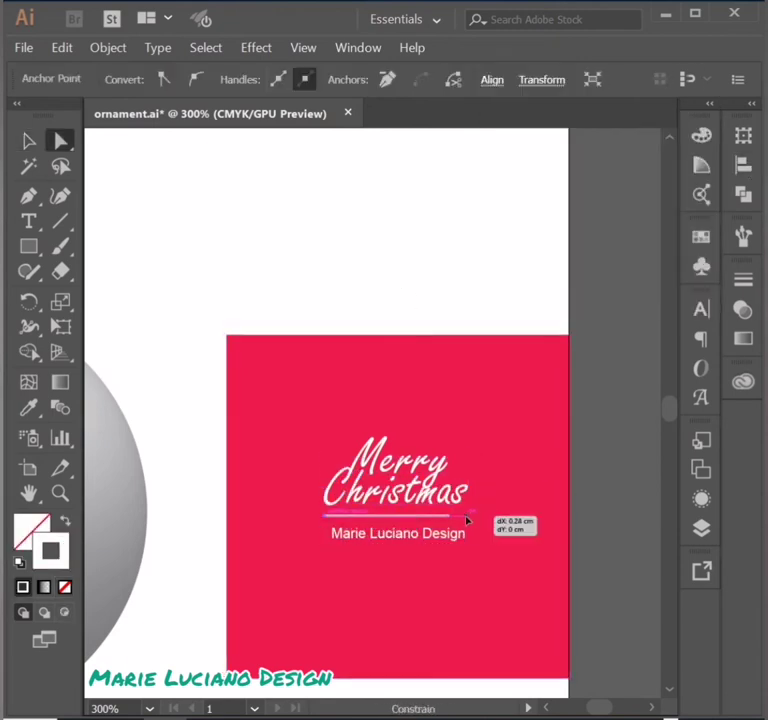
- Widen the credit text's letter spacing in the Character panel
{"action": "key", "text": "v"}
{"action": "left_click", "coordinate": [400, 533]}
{"action": "key", "text": "ctrl+t"}
{"action": "left_click", "coordinate": [660, 448]}
{"action": "key", "text": "ctrl+t"}
- Enlarge the Merry Christmas heading, centre it on the red square, and draw a short horizontal line
{"action": "left_click", "coordinate": [500, 620], "text": "shift"}
{"action": "key", "text": "shift+F7"}
{"action": "key", "text": "shift+F7"}
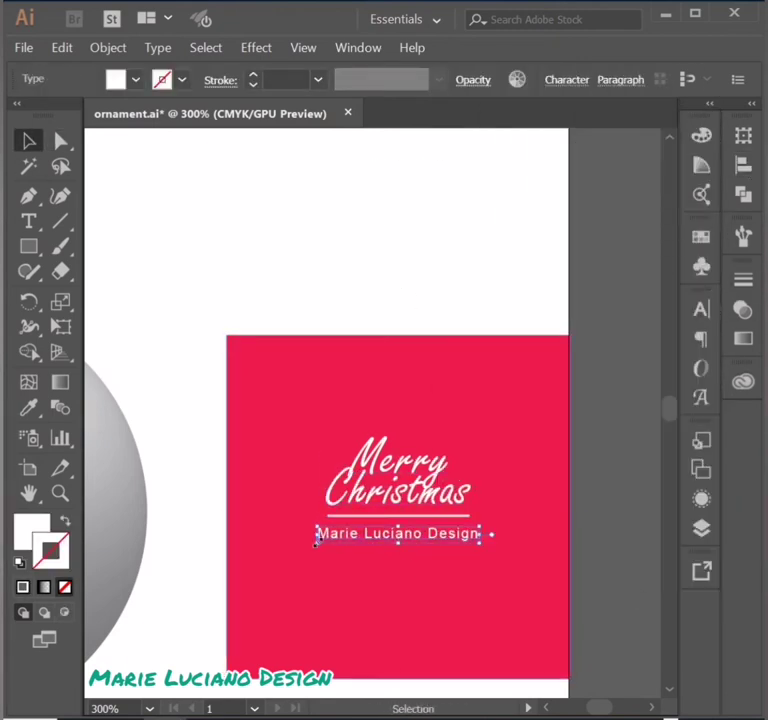
{"action": "key", "text": "ctrl+shift+a"}
{"action": "left_click_drag", "start_coordinate": [381, 474], "coordinate": [468, 499]}
{"action": "key", "text": "shift+F7"}
{"action": "left_click", "coordinate": [538, 177]}
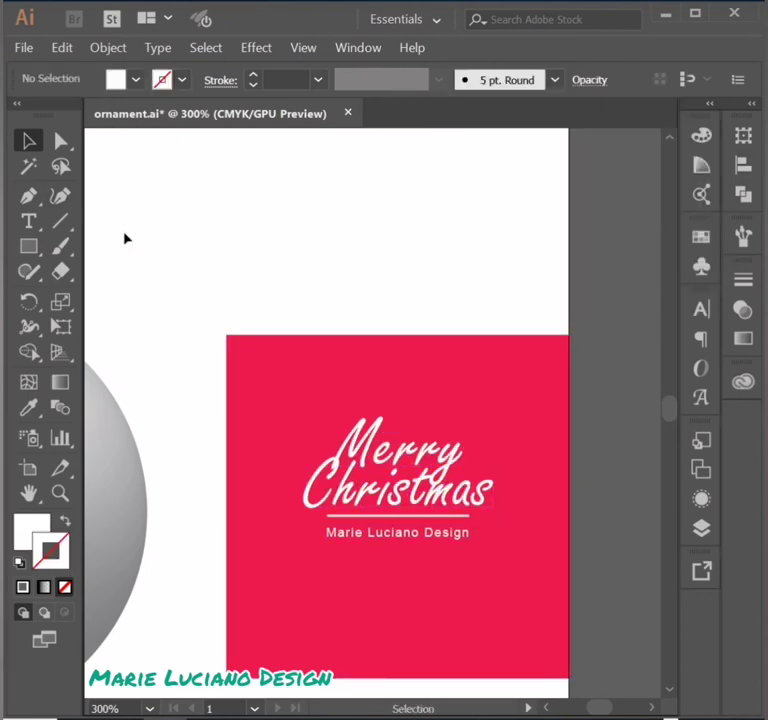
{"action": "key", "text": "p"}
{"action": "left_click", "coordinate": [265, 384]}
{"action": "left_click", "coordinate": [326, 384]}
- Rotate-copy the line by 90° and repeat to build a snowflake asterisk
{"action": "double_click", "coordinate": [29, 302]}
{"action": "type", "text": "90"}
{"action": "left_click", "coordinate": [158, 495]}
{"action": "key", "text": "ctrl+shift+a"}
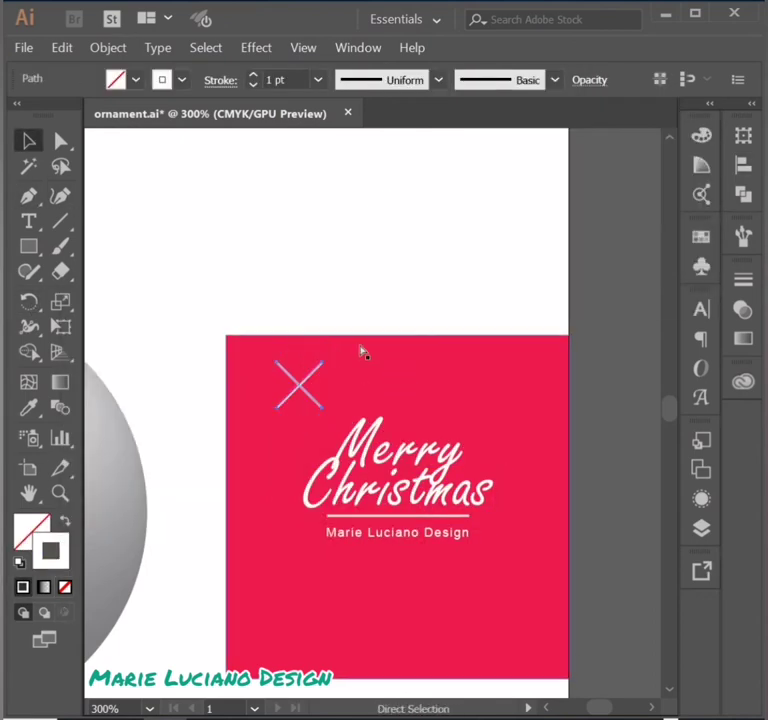
{"action": "key", "text": "ctrl+shift+a"}
{"action": "scroll", "coordinate": [301, 365], "scroll_direction": "up", "scroll_amount": 3}
- Cut a small triangle into a V and place V-shaped tips on the arm ends
{"action": "left_click_drag", "start_coordinate": [28, 246], "coordinate": [103, 321]}
{"action": "left_click_drag", "start_coordinate": [212, 335], "coordinate": [303, 492]}
{"action": "key", "text": "v"}
{"action": "key", "text": "c"}
{"action": "key", "text": "a"}
{"action": "key", "text": "Delete"}
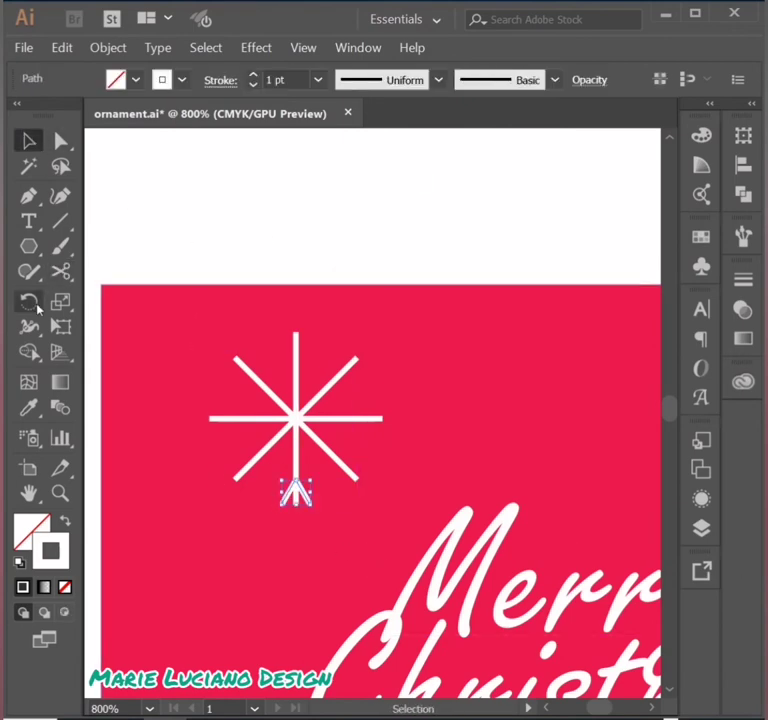
{"action": "left_click", "coordinate": [40, 141]}
{"action": "scroll", "coordinate": [307, 370], "scroll_direction": "up", "scroll_amount": 2}
{"action": "left_click_drag", "start_coordinate": [370, 370], "coordinate": [373, 370]}
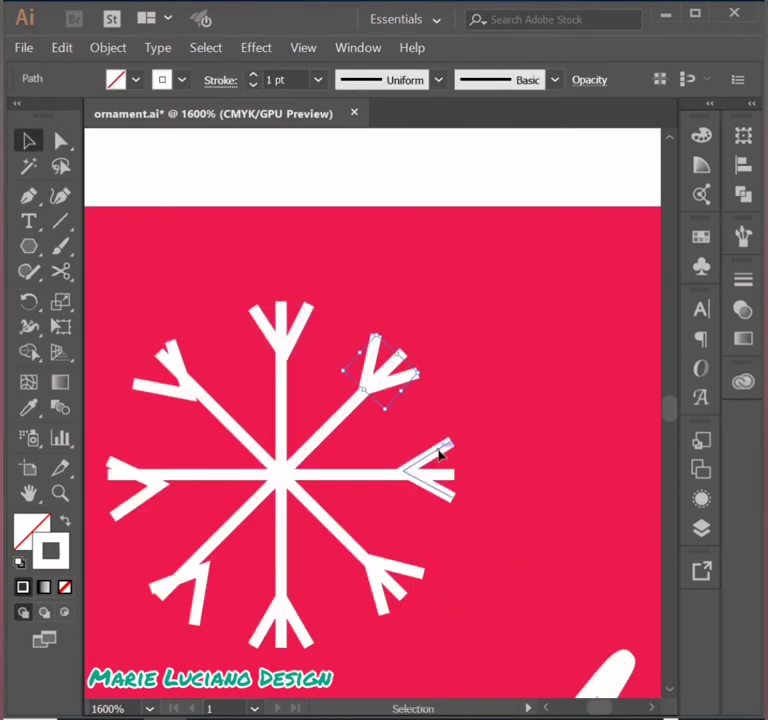
{"action": "mouse_move", "coordinate": [440, 455]}
{"action": "left_mouse_down"}
{"action": "mouse_move", "coordinate": [194, 391]}
{"action": "mouse_move", "coordinate": [236, 516]}
{"action": "mouse_move", "coordinate": [430, 490]}
{"action": "left_mouse_up"}
- Outline the snowflake as a solid white fill, group it, and place first copies
{"action": "left_click", "coordinate": [108, 47]}
{"action": "left_click", "coordinate": [120, 106]}
{"action": "key", "text": "shift+x"}
{"action": "scroll", "coordinate": [440, 480], "scroll_direction": "down", "scroll_amount": 3}
{"action": "left_click_drag", "start_coordinate": [228, 406], "coordinate": [262, 465]}
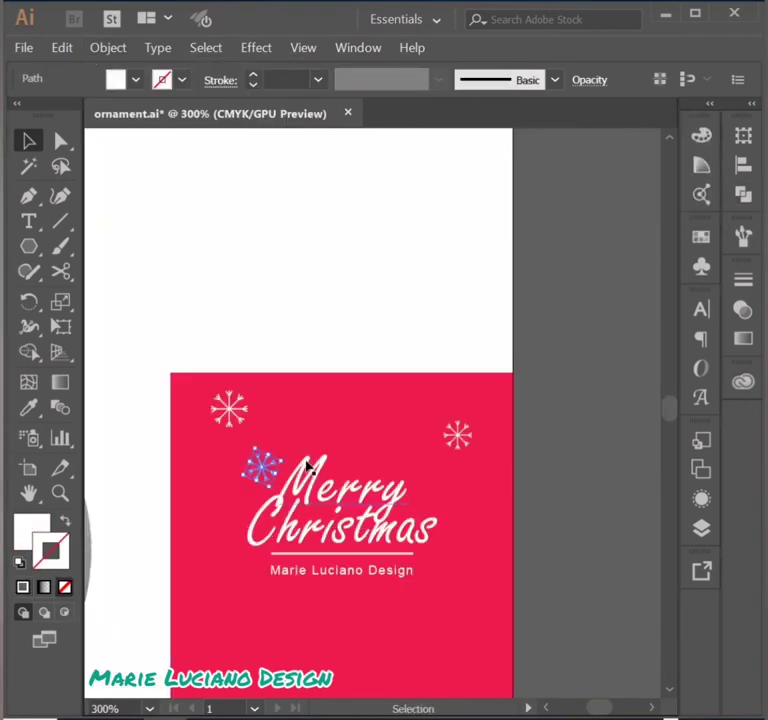
{"action": "mouse_move", "coordinate": [228, 339]}
{"action": "left_mouse_down"}
{"action": "mouse_move", "coordinate": [223, 591]}
{"action": "mouse_move", "coordinate": [200, 499]}
{"action": "left_mouse_up"}
{"action": "mouse_move", "coordinate": [262, 399]}
{"action": "left_mouse_down"}
{"action": "mouse_move", "coordinate": [468, 538]}
{"action": "mouse_move", "coordinate": [463, 617]}
{"action": "mouse_move", "coordinate": [480, 622]}
{"action": "left_mouse_up"}
- Scatter more snowflake copies across the card's top, sides and corners
{"action": "mouse_move", "coordinate": [468, 540]}
{"action": "left_mouse_down"}
{"action": "mouse_move", "coordinate": [363, 610]}
{"action": "mouse_move", "coordinate": [312, 606]}
{"action": "mouse_move", "coordinate": [247, 540]}
{"action": "left_mouse_up"}
{"action": "mouse_move", "coordinate": [247, 540]}
{"action": "left_mouse_down"}
{"action": "mouse_move", "coordinate": [202, 416]}
{"action": "mouse_move", "coordinate": [190, 408]}
{"action": "left_mouse_up"}
{"action": "left_click_drag", "start_coordinate": [457, 368], "coordinate": [317, 342]}
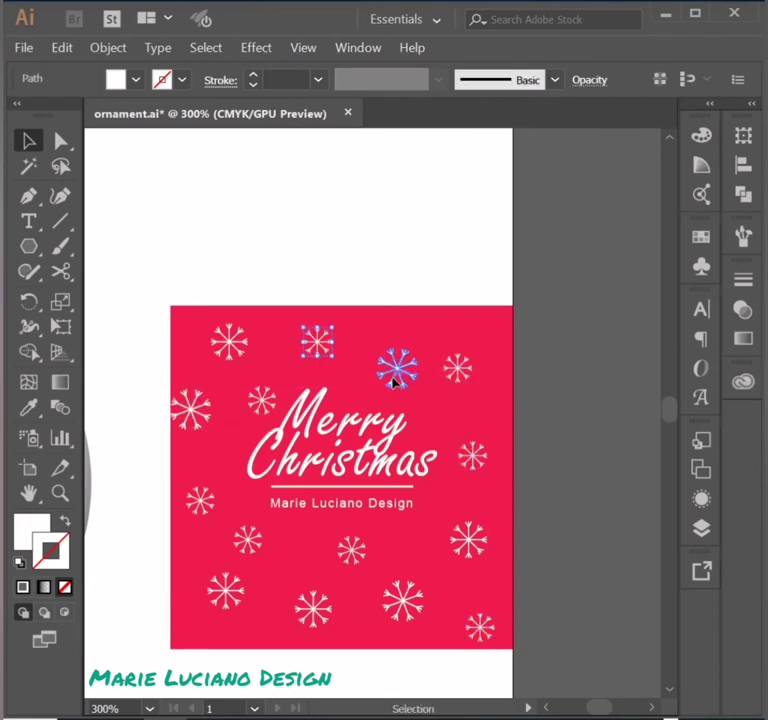
{"action": "left_click_drag", "start_coordinate": [398, 368], "coordinate": [486, 422]}
{"action": "mouse_move", "coordinate": [486, 422]}
{"action": "left_mouse_down"}
{"action": "mouse_move", "coordinate": [480, 494]}
{"action": "mouse_move", "coordinate": [507, 487]}
{"action": "left_mouse_up"}
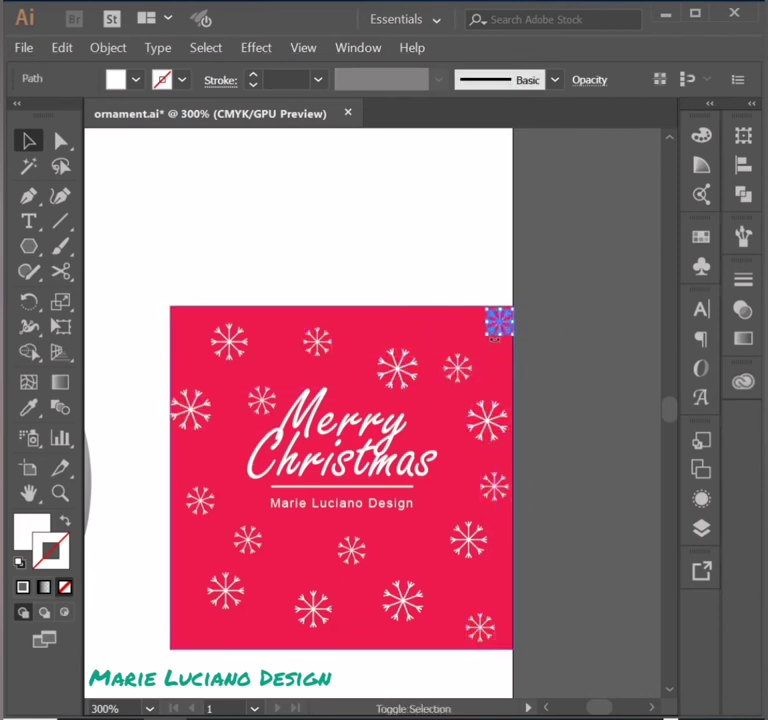
{"action": "key", "text": "ctrl+minus"}
- Save the snowflake card artwork as a new symbol named 'red'
{"action": "left_click", "coordinate": [158, 47]}
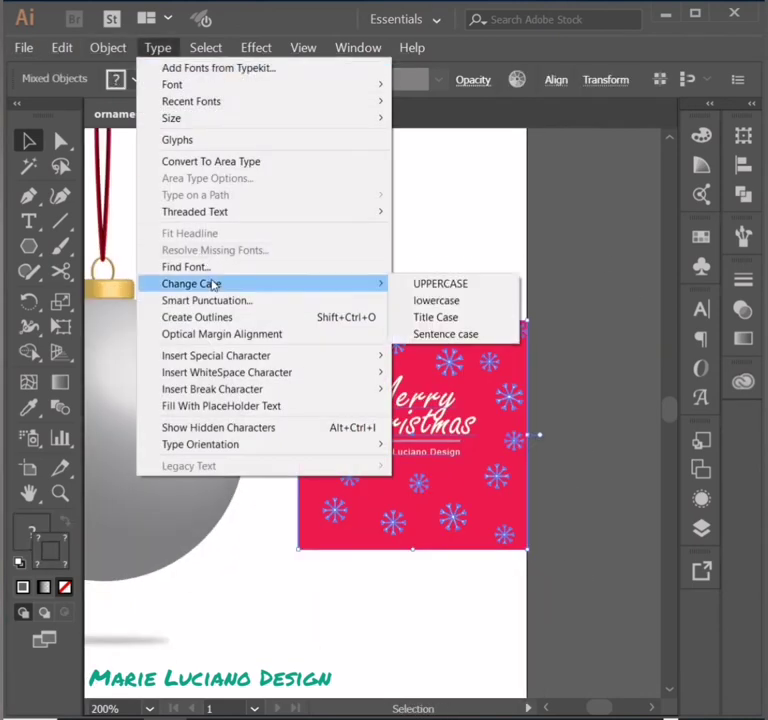
{"action": "key", "text": "Escape"}
{"action": "key", "text": "shift+ctrl+F11"}
{"action": "key", "text": "F8"}
{"action": "type", "text": "red"}
{"action": "key", "text": "Tab"}
{"action": "key", "text": "Down"}
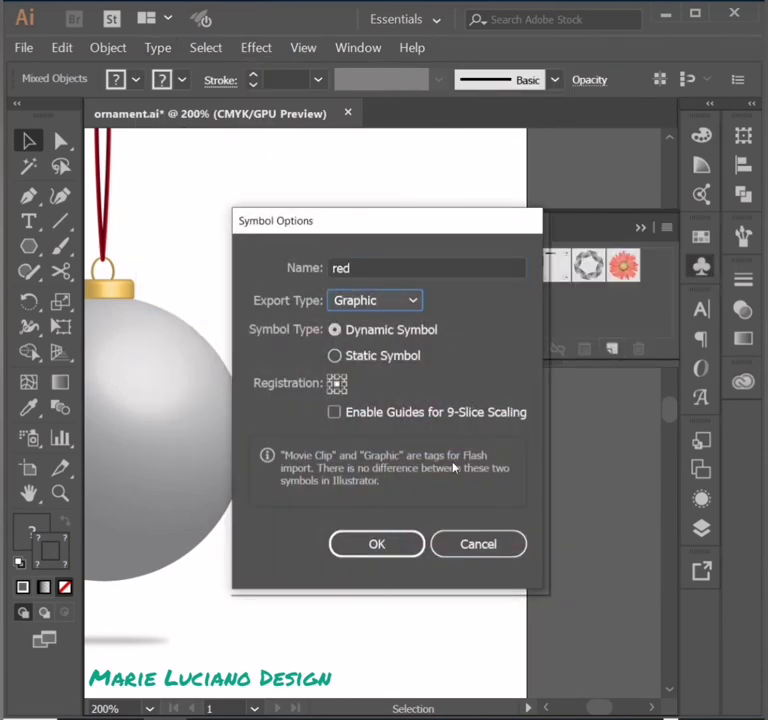
{"action": "key", "text": "Return"}
- Select the ornament's half-circle profile and enter its 3D Revolve art mapping with preview on
{"action": "left_click", "coordinate": [560, 380]}
{"action": "key", "text": "ctrl+minus"}
{"action": "left_click_drag", "start_coordinate": [356, 537], "coordinate": [488, 511]}
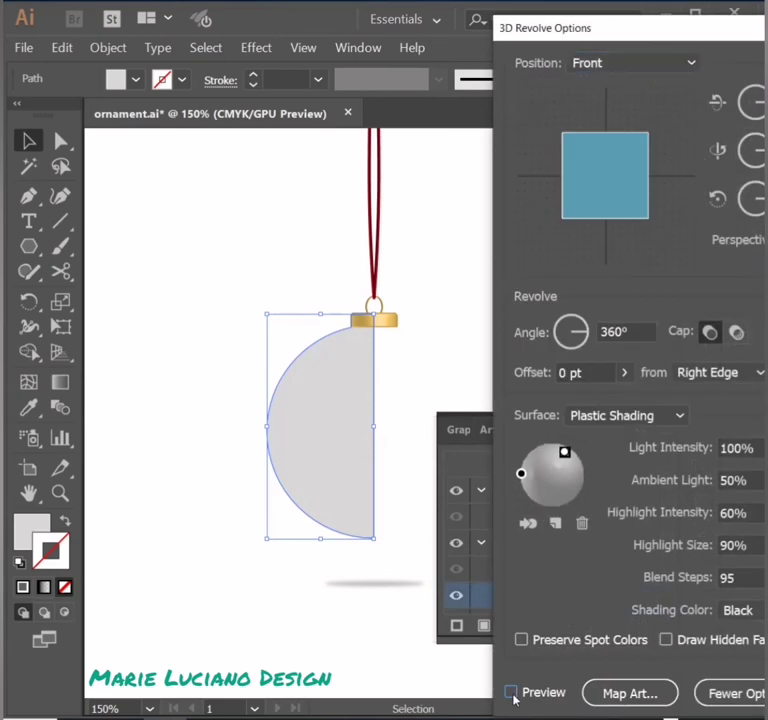
{"action": "left_click", "coordinate": [512, 690]}
{"action": "left_click", "coordinate": [630, 690]}
- Map the 'red' symbol onto the ball, enlarging it to cover the front
{"action": "left_click", "coordinate": [640, 62]}
{"action": "left_click", "coordinate": [604, 248]}
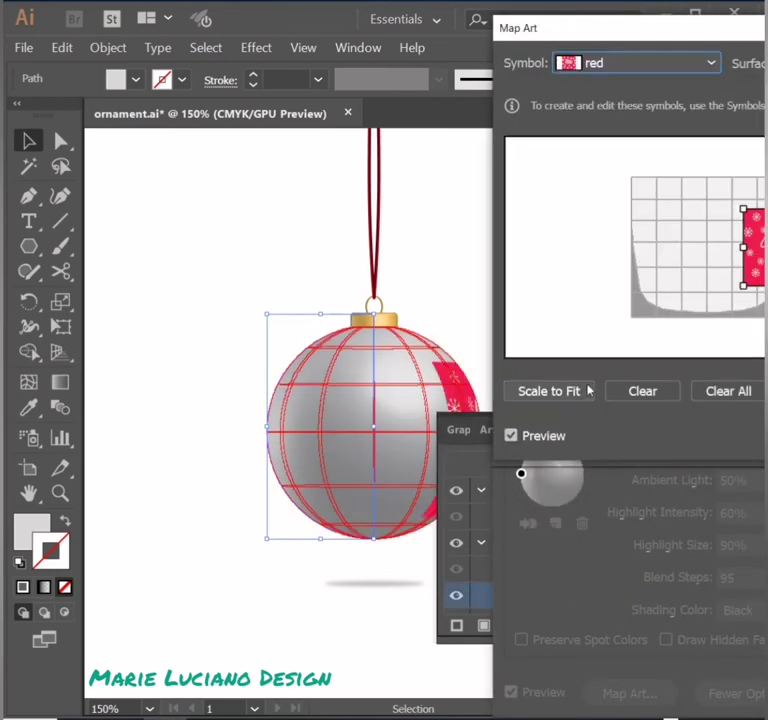
{"action": "left_click", "coordinate": [585, 391]}
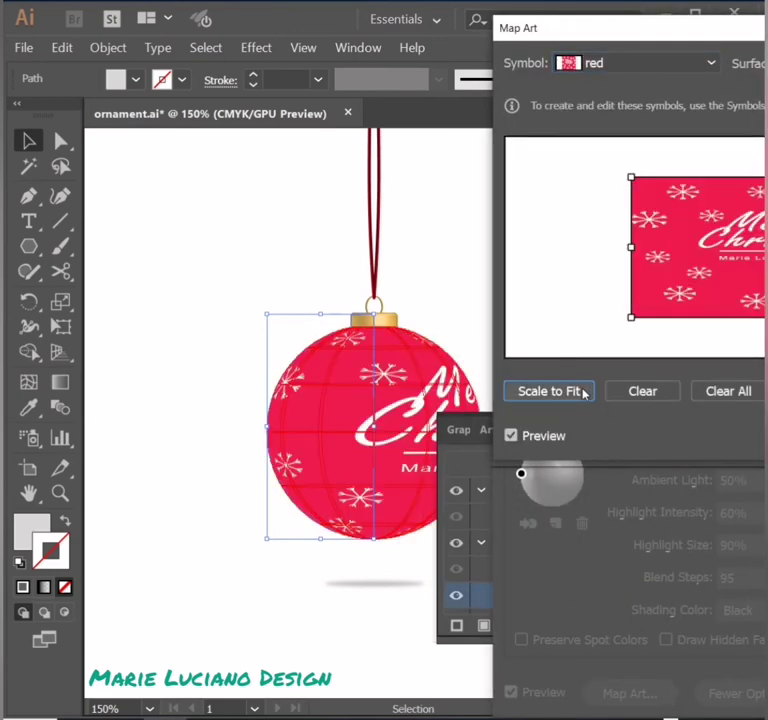
{"action": "left_click", "coordinate": [642, 391]}
{"action": "left_click", "coordinate": [640, 62]}
{"action": "left_click", "coordinate": [604, 245]}
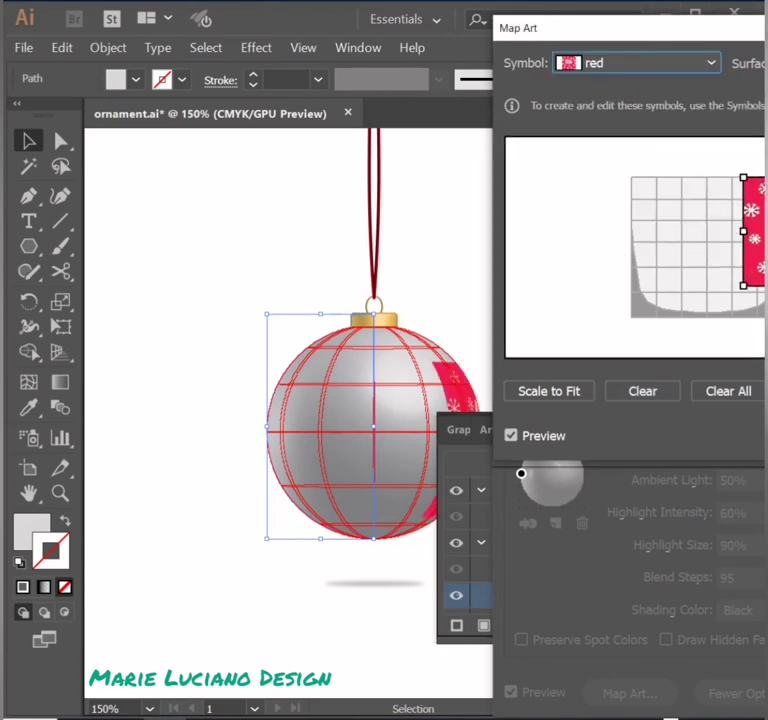
{"action": "left_click_drag", "start_coordinate": [741, 285], "coordinate": [631, 317]}
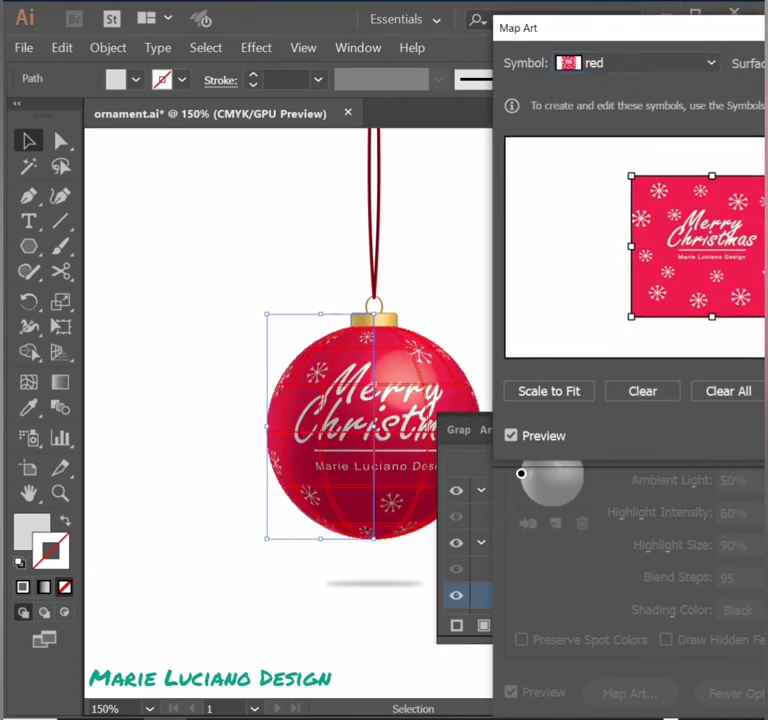
{"action": "key", "text": "Return"}
- Move the light toward the top, set ambient light to 51%, and apply the 3D effect
{"action": "left_click_drag", "start_coordinate": [565, 455], "coordinate": [563, 458]}
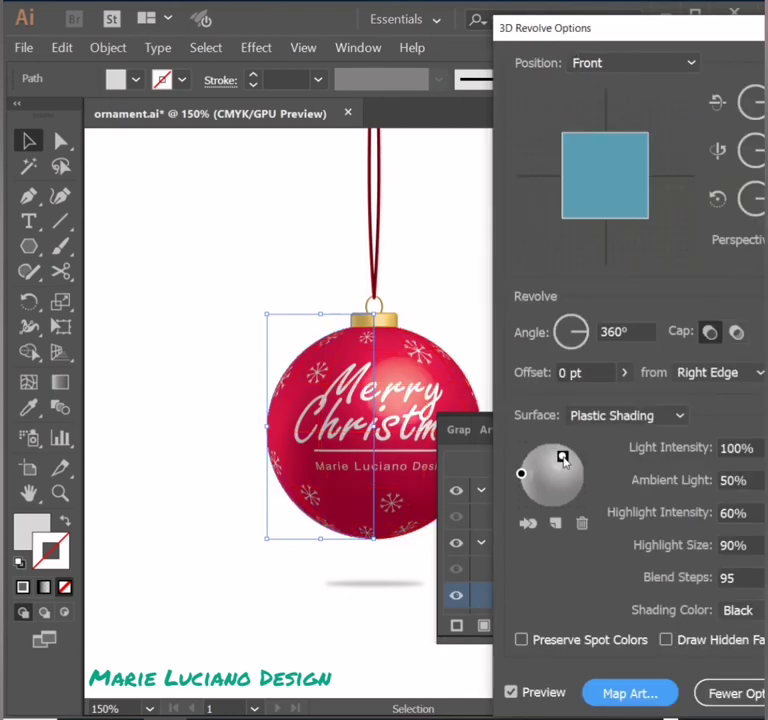
{"action": "mouse_move", "coordinate": [757, 480]}
{"action": "left_mouse_down"}
{"action": "mouse_move", "coordinate": [749, 507]}
{"action": "mouse_move", "coordinate": [738, 509]}
{"action": "left_mouse_up"}
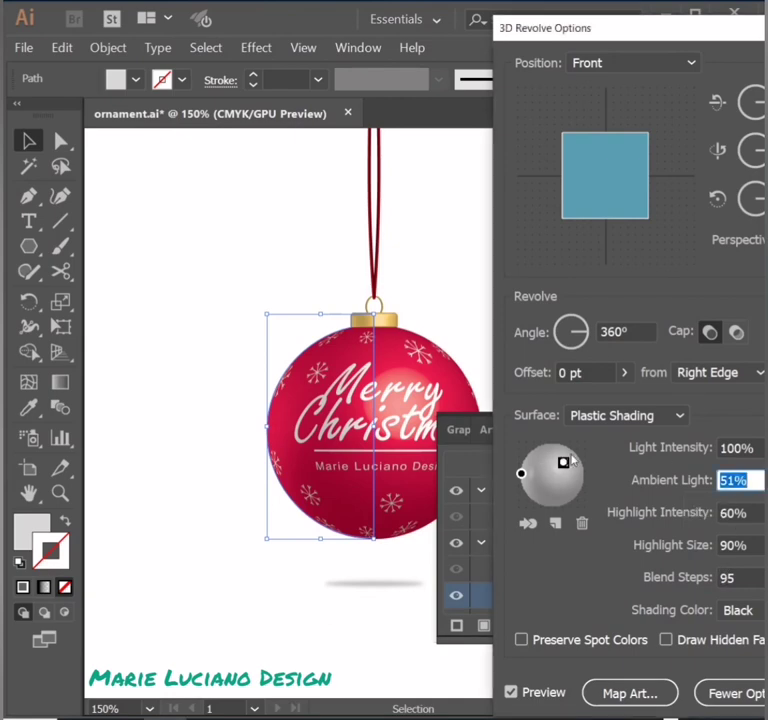
{"action": "key", "text": "Return"}
{"action": "left_click", "coordinate": [606, 403]}
- Position the shadow ellipse under the ornament and zoom out to the whole page
{"action": "left_click_drag", "start_coordinate": [385, 584], "coordinate": [391, 585]}
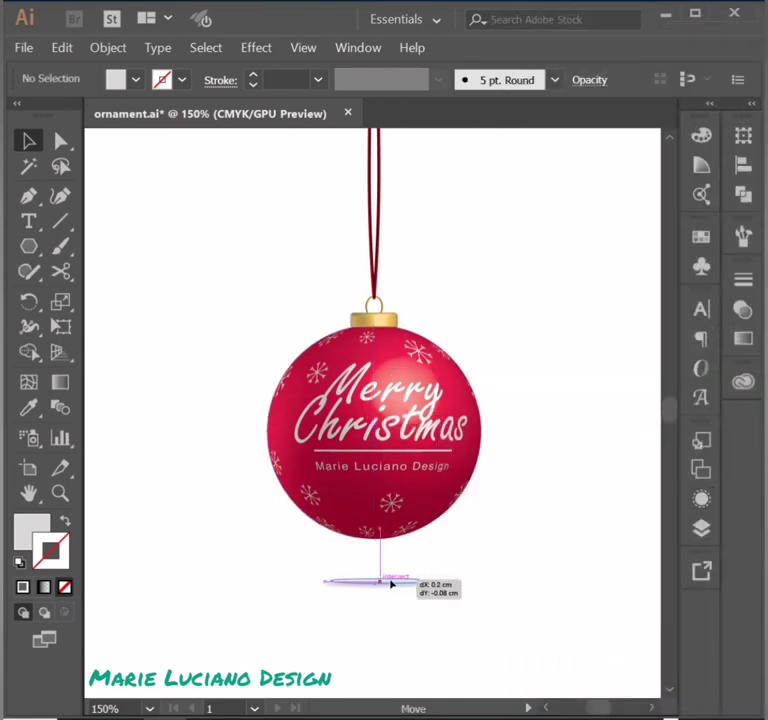
{"action": "left_click", "coordinate": [564, 482]}
{"action": "left_click_drag", "start_coordinate": [564, 482], "coordinate": [546, 510]}
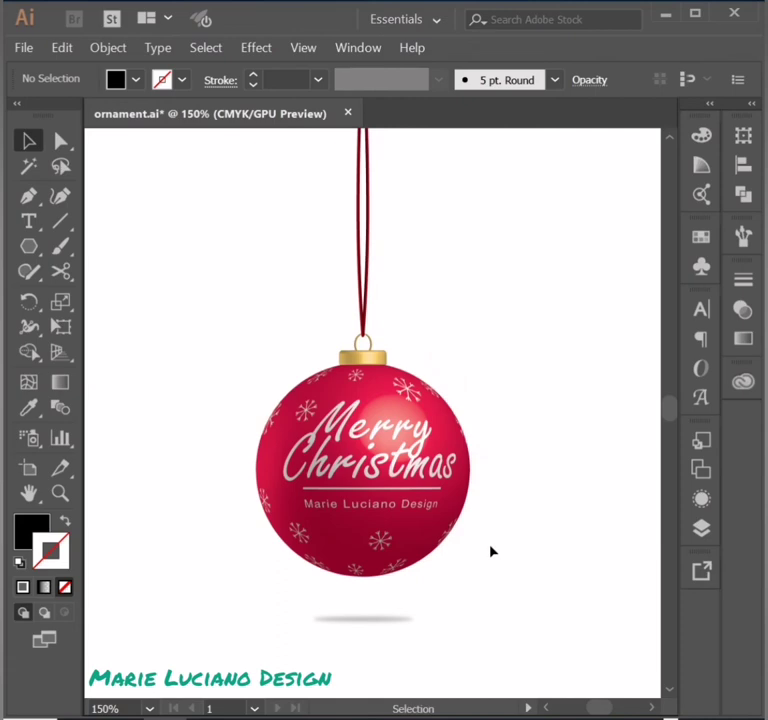
{"action": "key", "text": "ctrl+minus"}
{"action": "key", "text": "ctrl+minus"}
{"action": "left_click_drag", "start_coordinate": [579, 586], "coordinate": [538, 512]}
- Draw a white page-sized rectangle and send it behind the ornament
{"action": "double_click", "coordinate": [30, 530]}
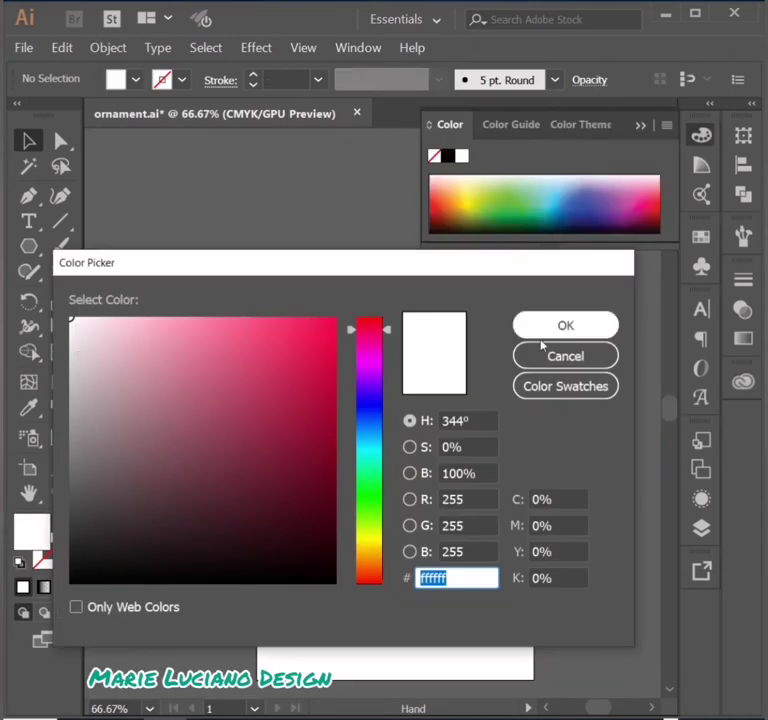
{"action": "left_click", "coordinate": [560, 326]}
{"action": "key", "text": "m"}
{"action": "left_click_drag", "start_coordinate": [258, 288], "coordinate": [533, 679]}
{"action": "key", "text": "v"}
{"action": "right_click", "coordinate": [333, 373]}
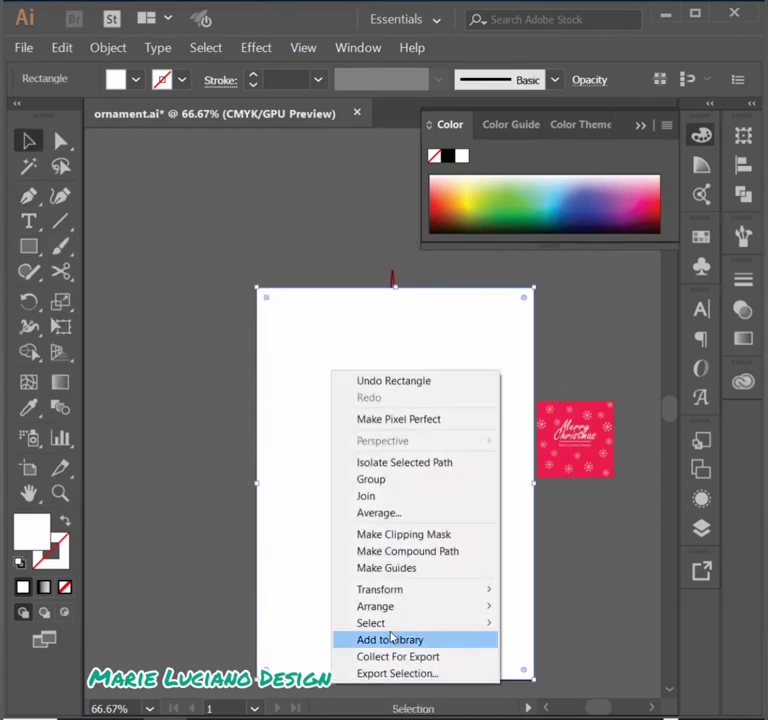
{"action": "left_click", "coordinate": [550, 657]}
- Fill the rectangle with a reversed radial gradient, light centre fading to 42% grey
{"action": "left_click", "coordinate": [743, 338]}
{"action": "left_click", "coordinate": [590, 410]}
{"action": "double_click", "coordinate": [507, 541]}
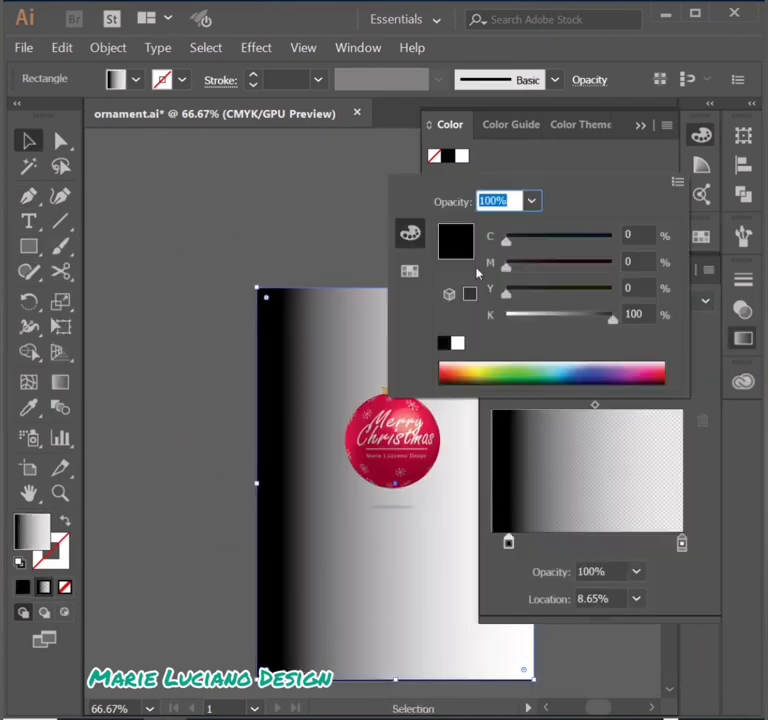
{"action": "left_click_drag", "start_coordinate": [612, 318], "coordinate": [550, 318]}
{"action": "key", "text": "Escape"}
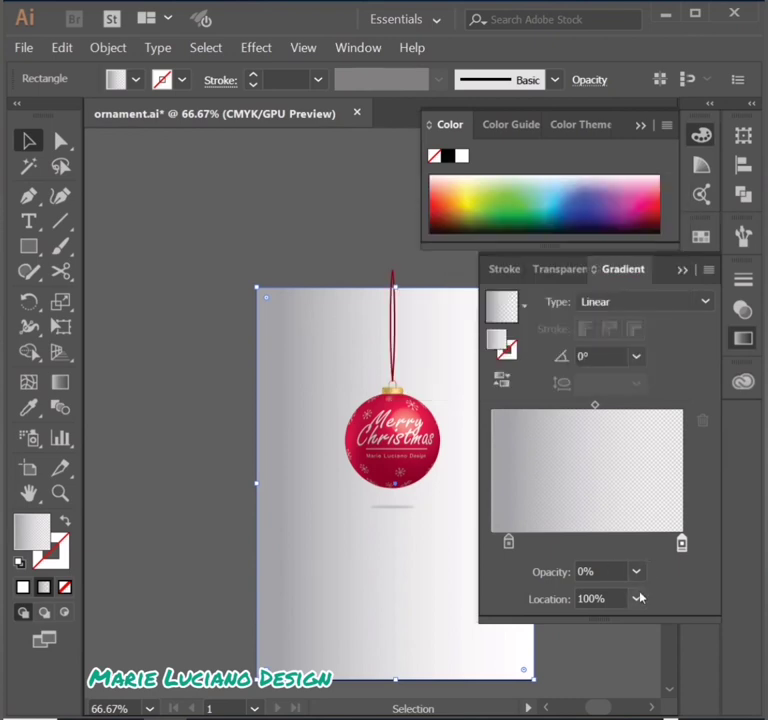
{"action": "left_click", "coordinate": [645, 301]}
{"action": "left_click", "coordinate": [600, 322]}
{"action": "left_click", "coordinate": [502, 378]}
- Zoom in and centre the ornament in view, returning to the Selection tool
{"action": "key", "text": "g"}
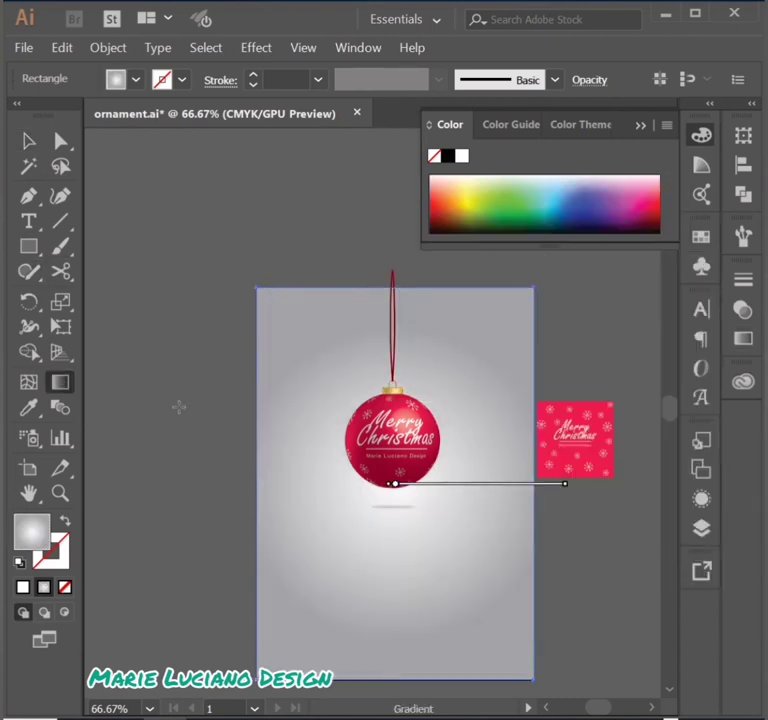
{"action": "key", "text": "ctrl+plus"}
{"action": "key", "text": "ctrl+plus"}
{"action": "key", "text": "ctrl+plus"}
{"action": "left_click_drag", "start_coordinate": [338, 310], "coordinate": [466, 96]}
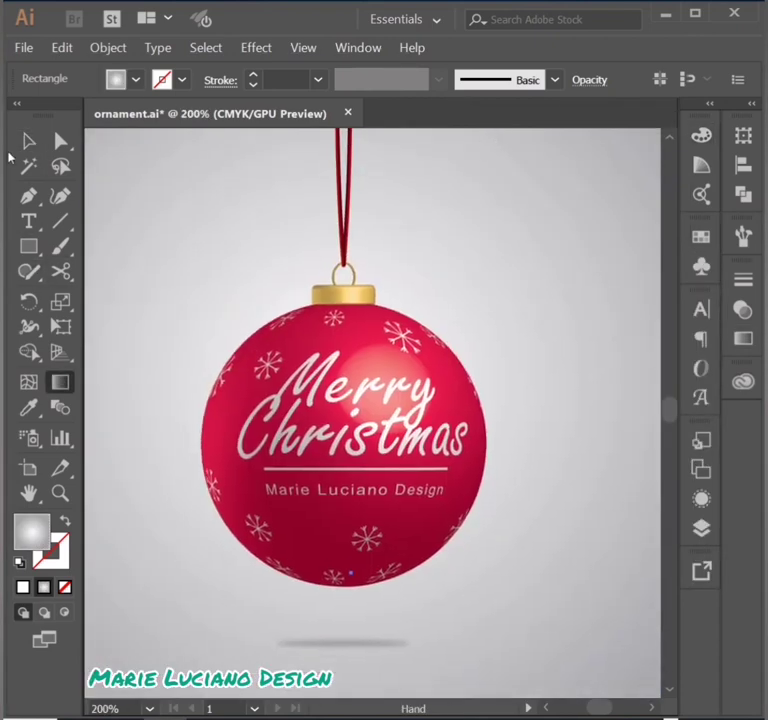
{"action": "left_click", "coordinate": [28, 141]}
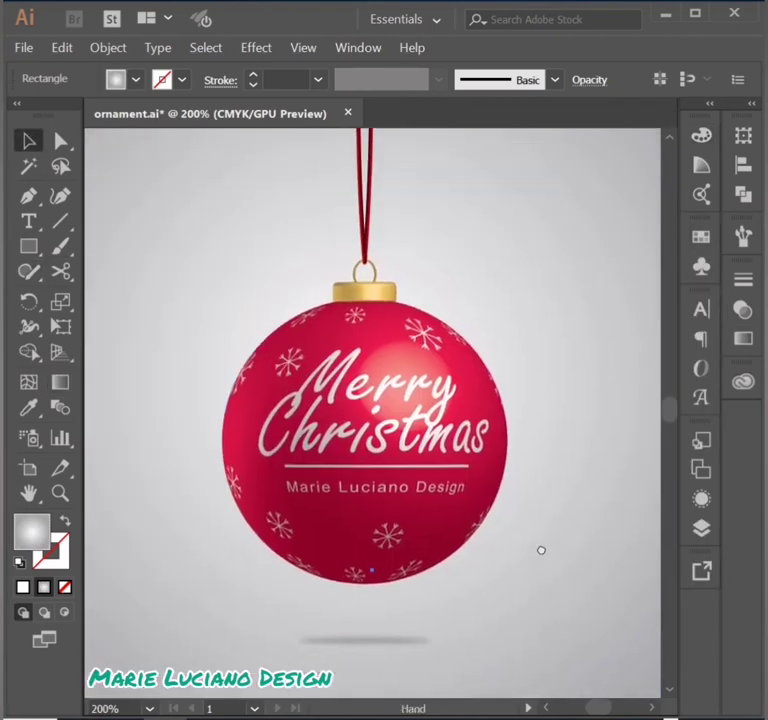
- Deselect the background rectangle to view the finished bauble artwork
{"action": "left_click", "coordinate": [257, 343]}
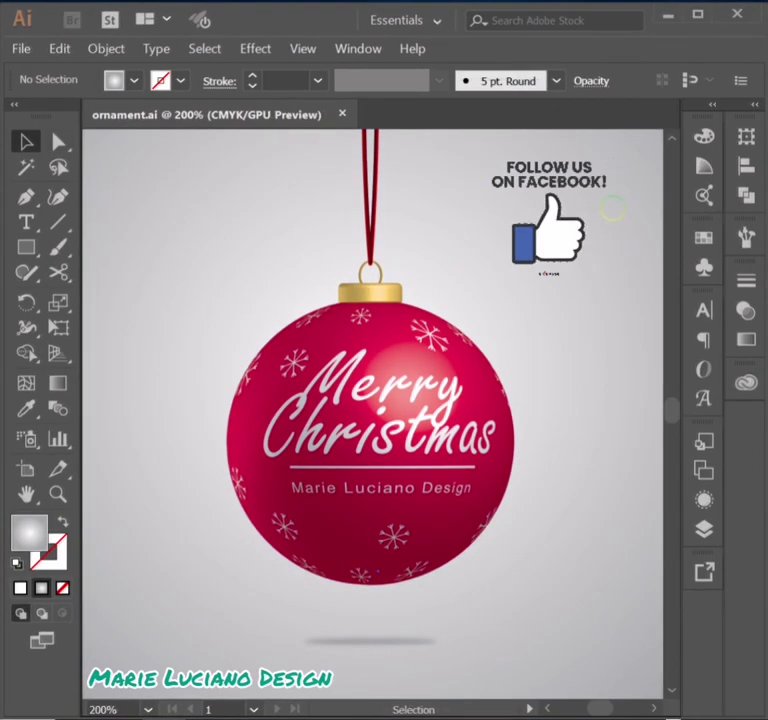